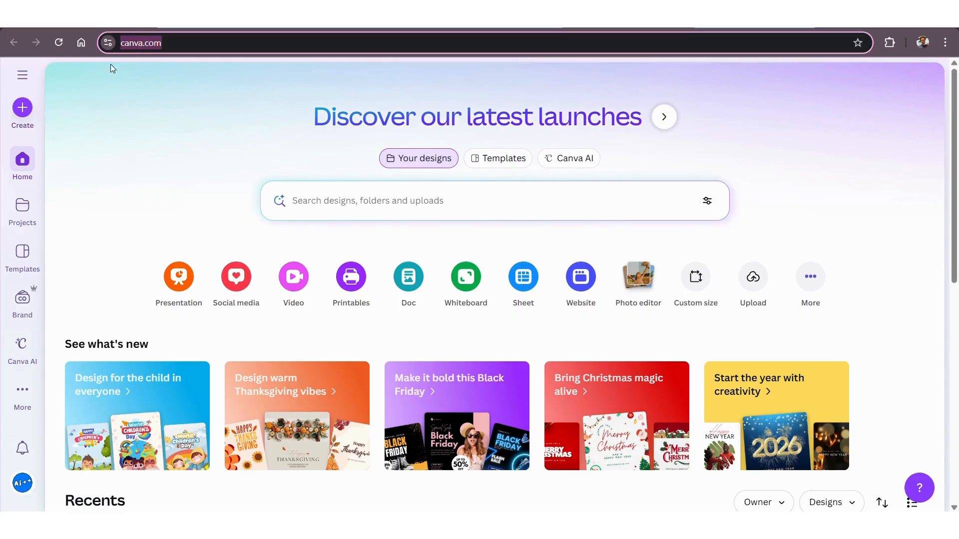
# Create a blank Poster (Landscape) design measuring 594 × 420 mm and dismiss the print offer beside the page.
pyautogui.click(23, 111)
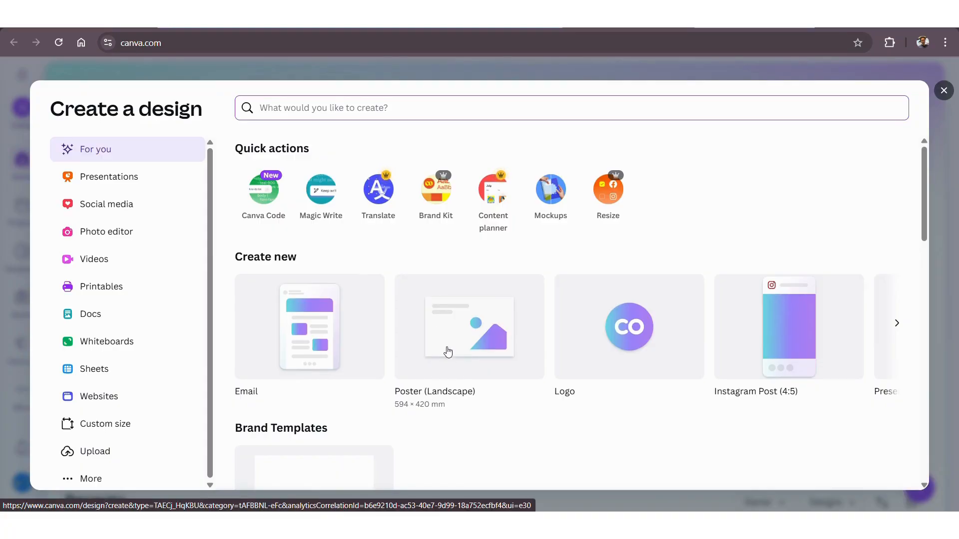
pyautogui.click(453, 350)
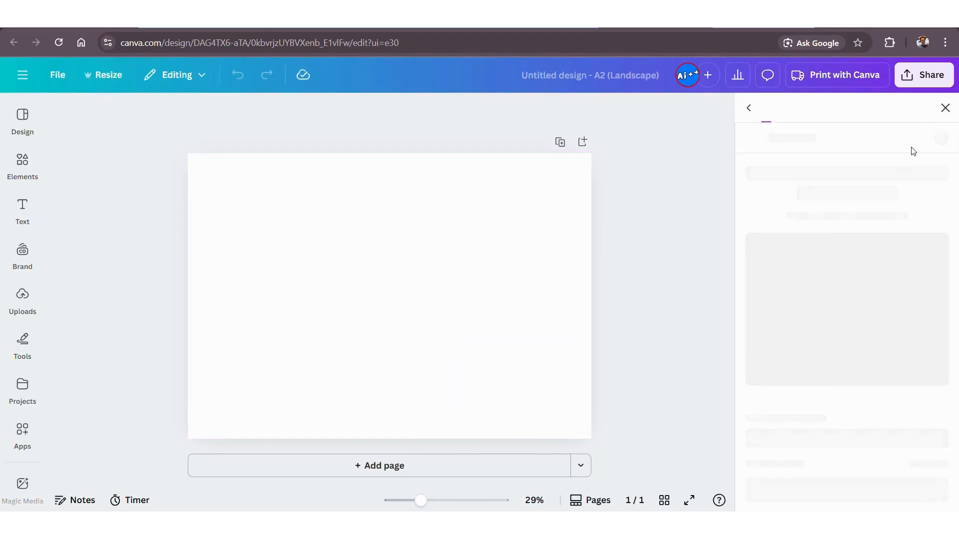
pyautogui.click(945, 107)
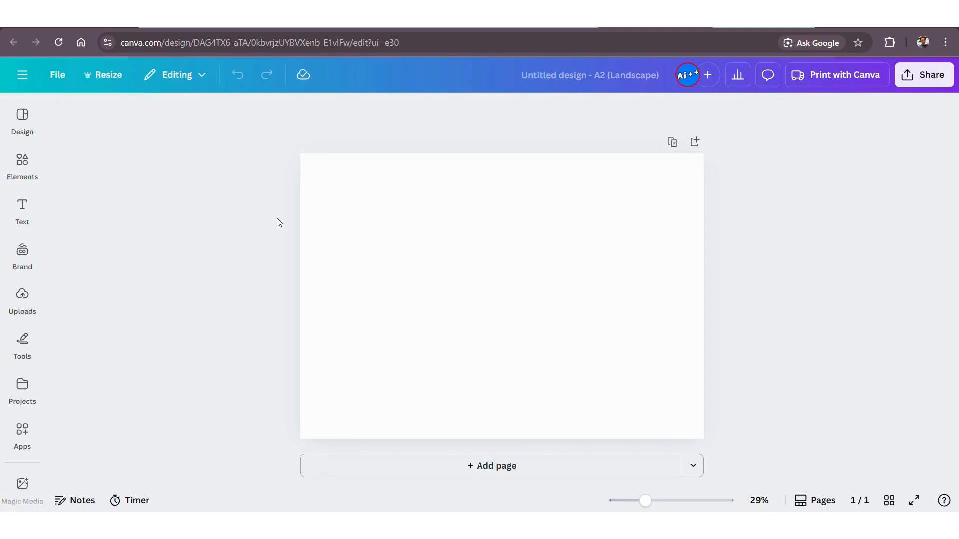
# Search the elements for "Earth" and add the full globe photo to the page.
pyautogui.click(23, 165)
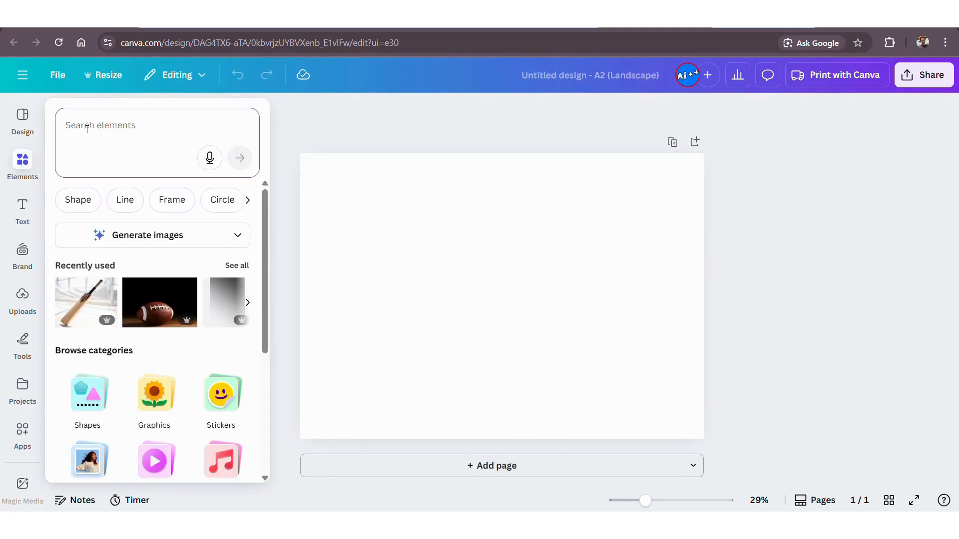
pyautogui.write('Earth')
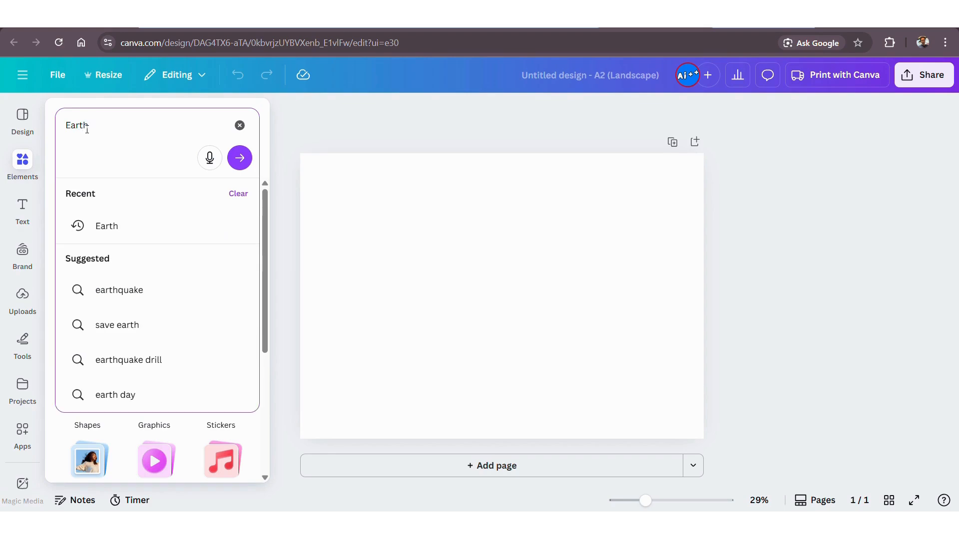
pyautogui.press('Return')
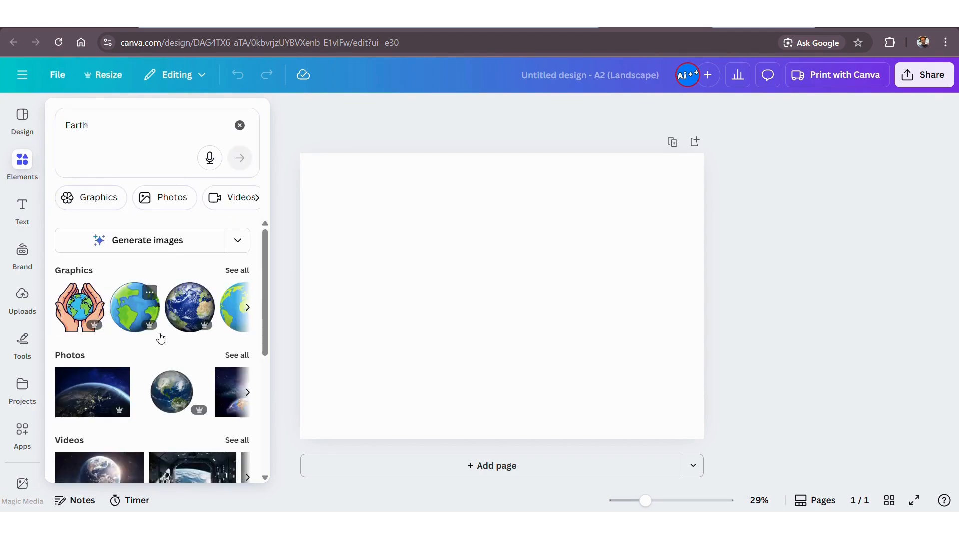
pyautogui.scroll(-1, 170, 340)
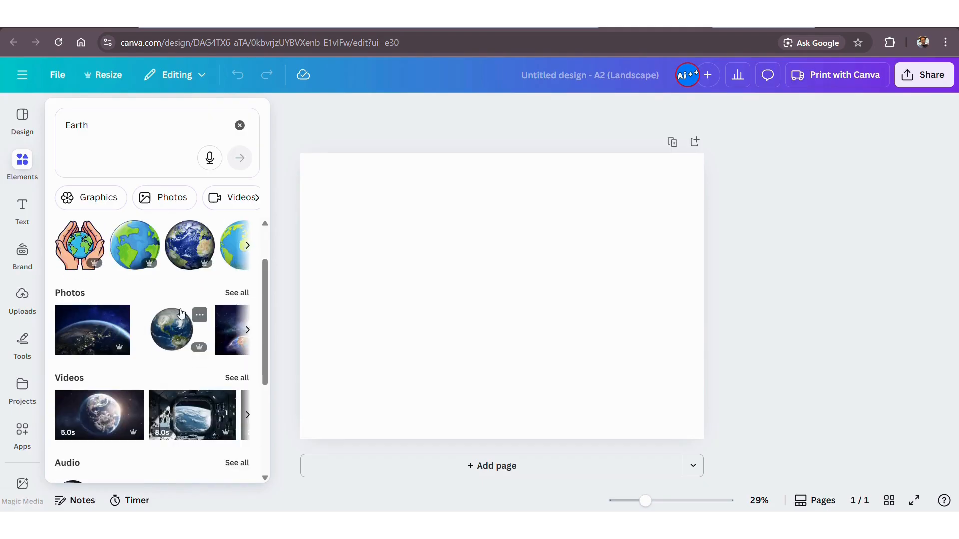
pyautogui.click(172, 328)
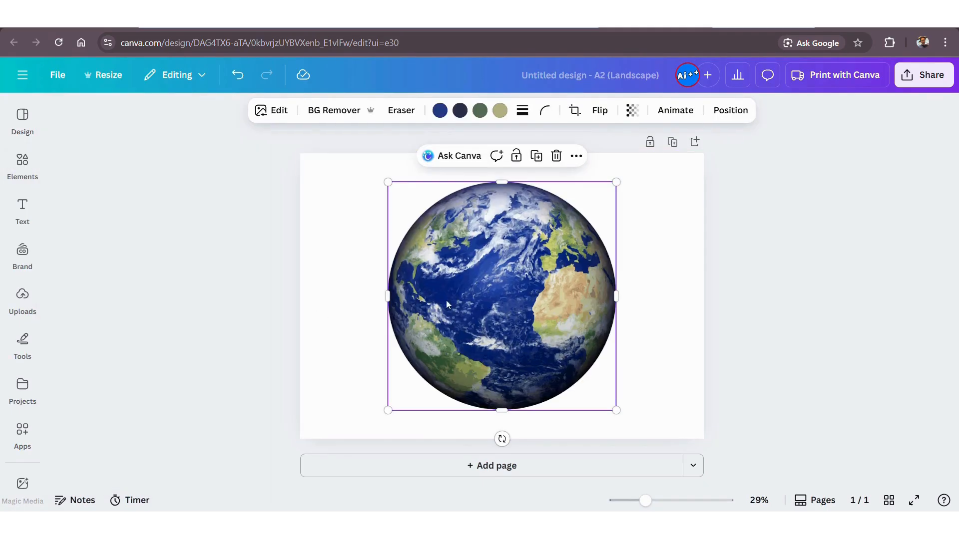
# Enlarge the globe to nearly the full page height and centre it on the page.
pyautogui.moveTo(388, 181); pyautogui.dragTo(362, 156)
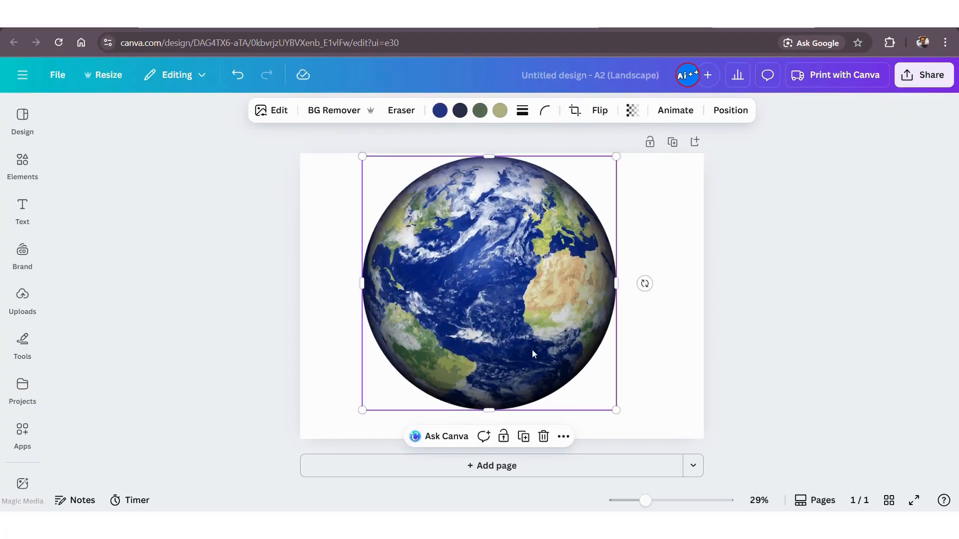
pyautogui.moveTo(616, 411); pyautogui.dragTo(642, 436)
pyautogui.moveTo(500, 320); pyautogui.dragTo(503, 304)
# Find the TypeCraft app among the Canva apps and open it.
pyautogui.click(30, 431)
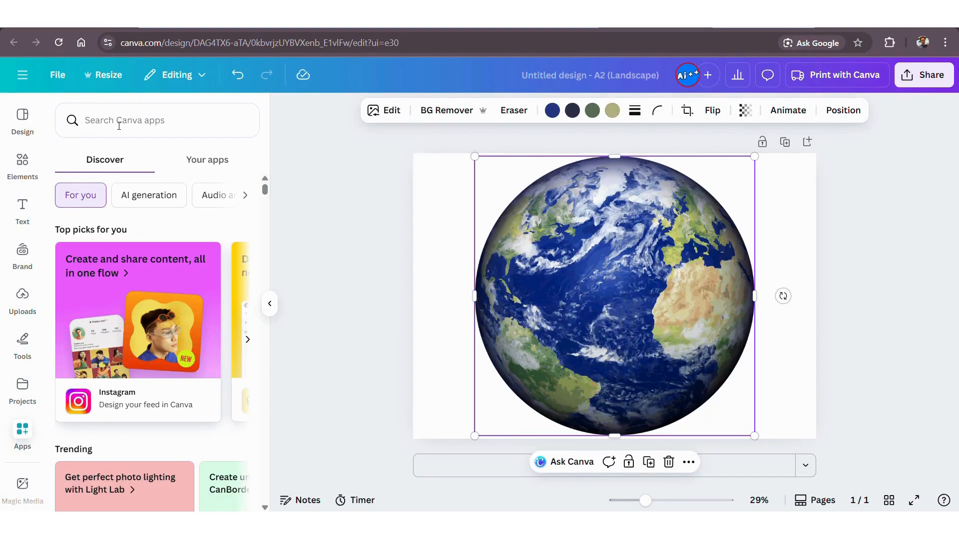
pyautogui.click(119, 125)
pyautogui.write('Ty')
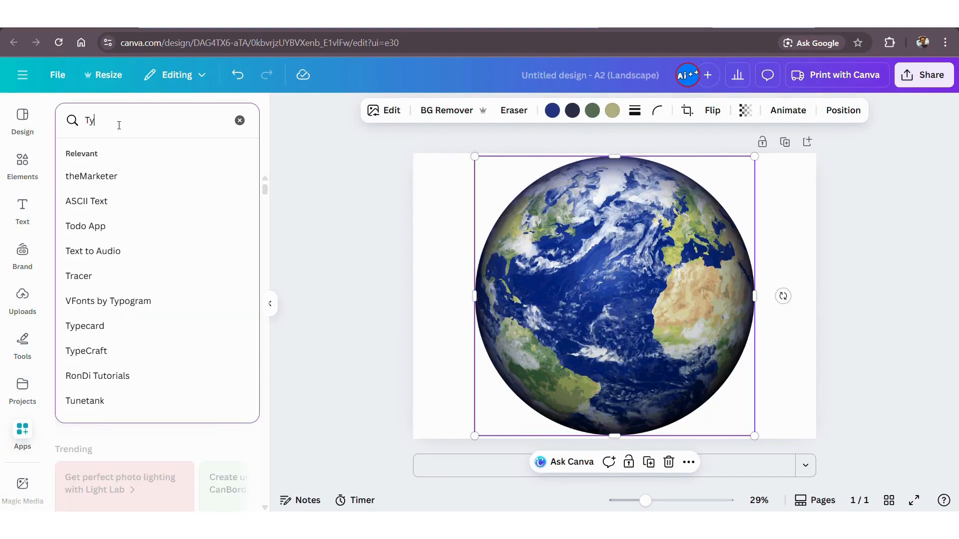
pyautogui.write('peC')
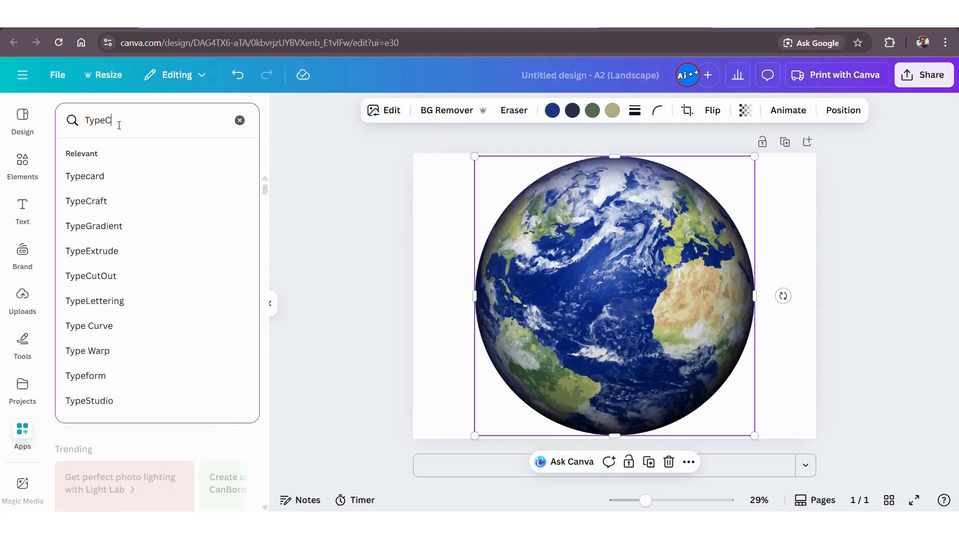
pyautogui.write('raft')
pyautogui.press('Return')
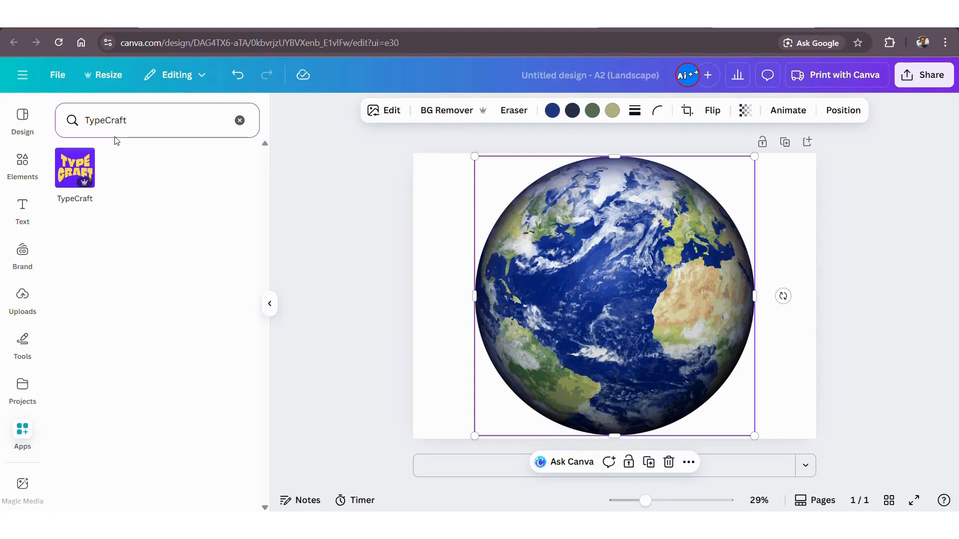
pyautogui.click(75, 168)
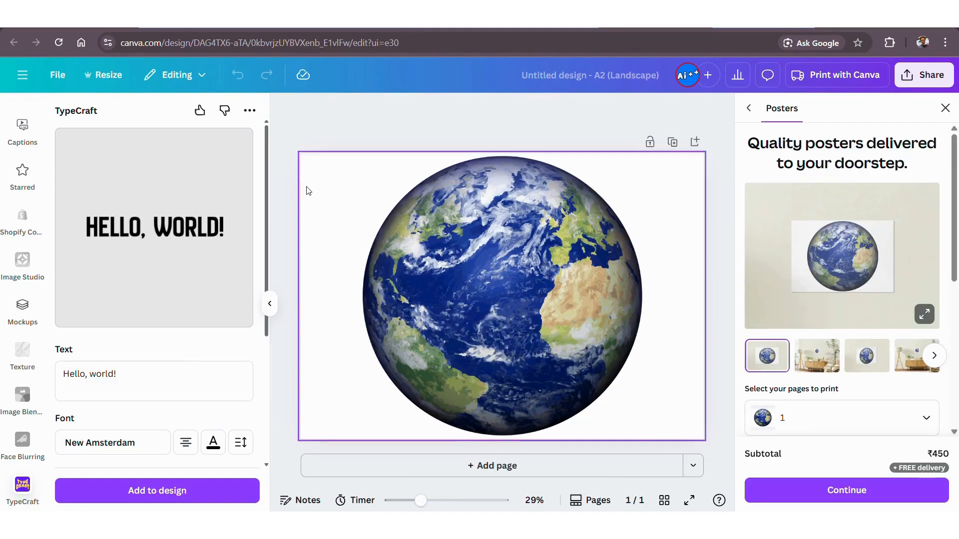
# Replace the TypeCraft sample text with "Earth".
pyautogui.moveTo(148, 379); pyautogui.dragTo(61, 364)
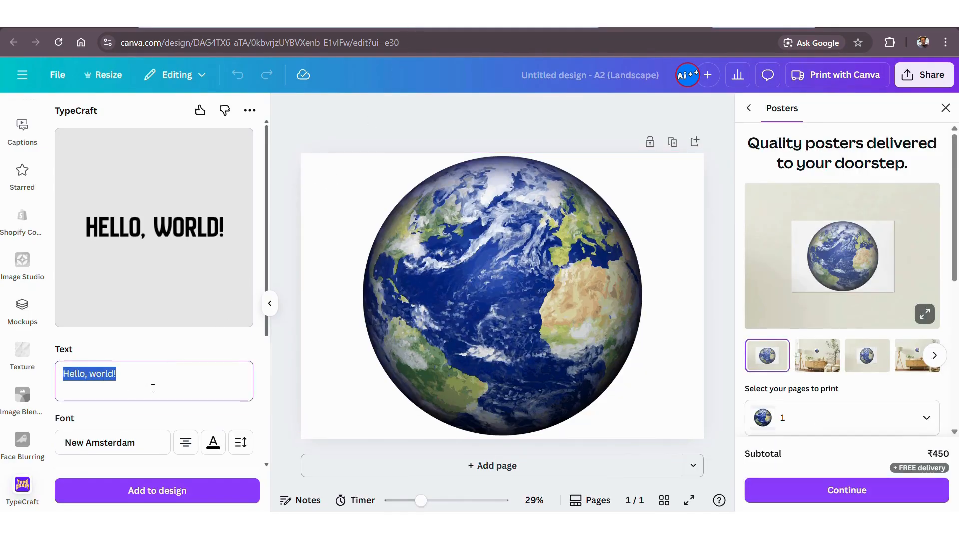
pyautogui.write('Eart')
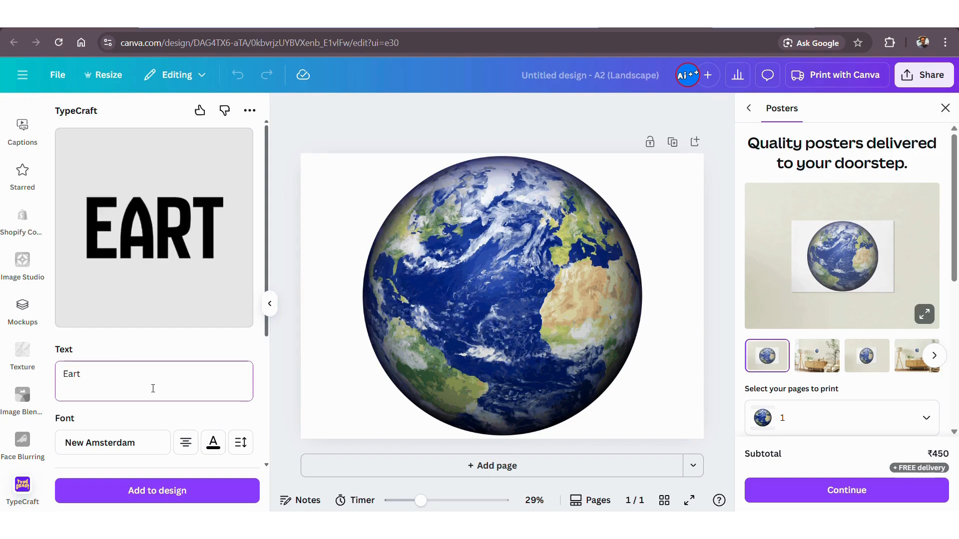
pyautogui.write('y')
pyautogui.press('BackSpace')
pyautogui.write('th')
pyautogui.press('BackSpace')
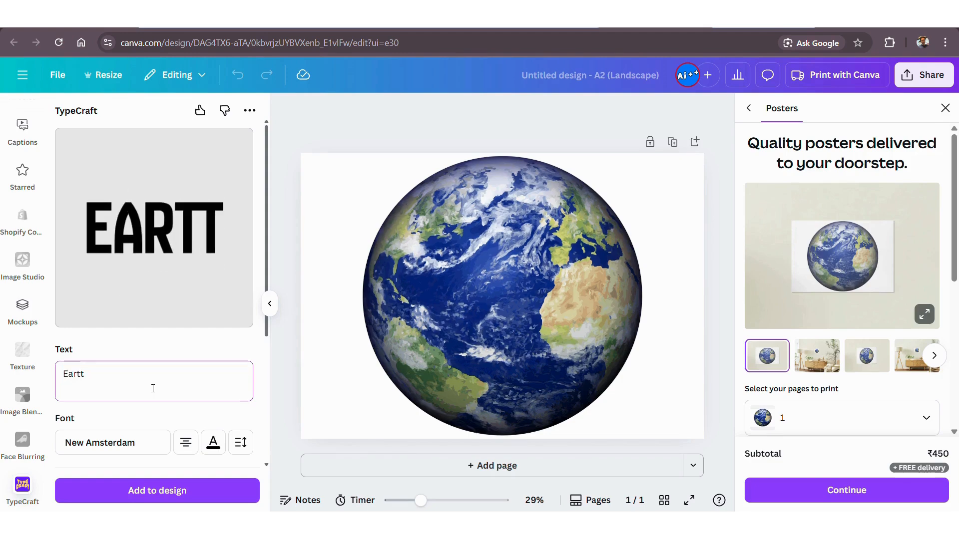
pyautogui.press('BackSpace')
pyautogui.write('h')
# Browse the TypeCraft fonts, search for Anton, and select New Amsterdam for the text.
pyautogui.scroll(-1, 155, 380)
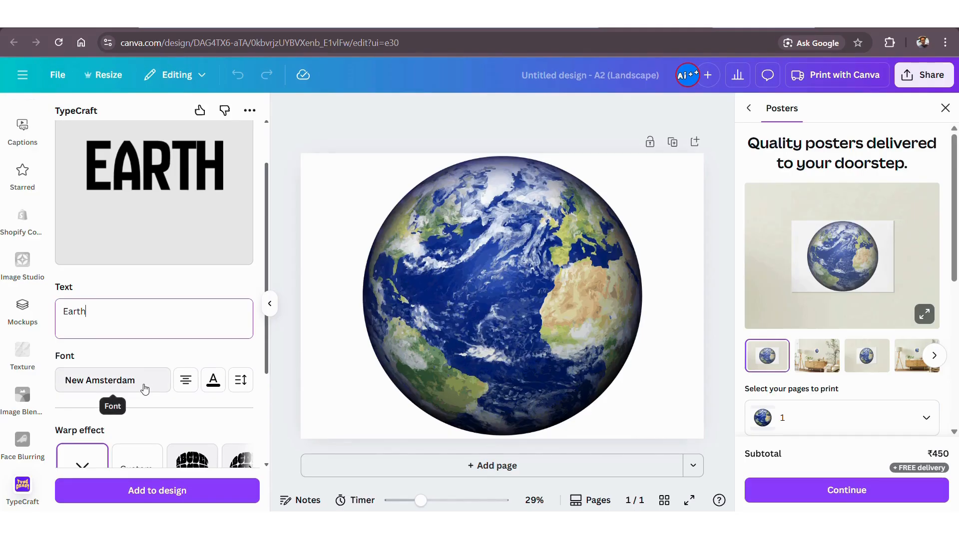
pyautogui.click(144, 389)
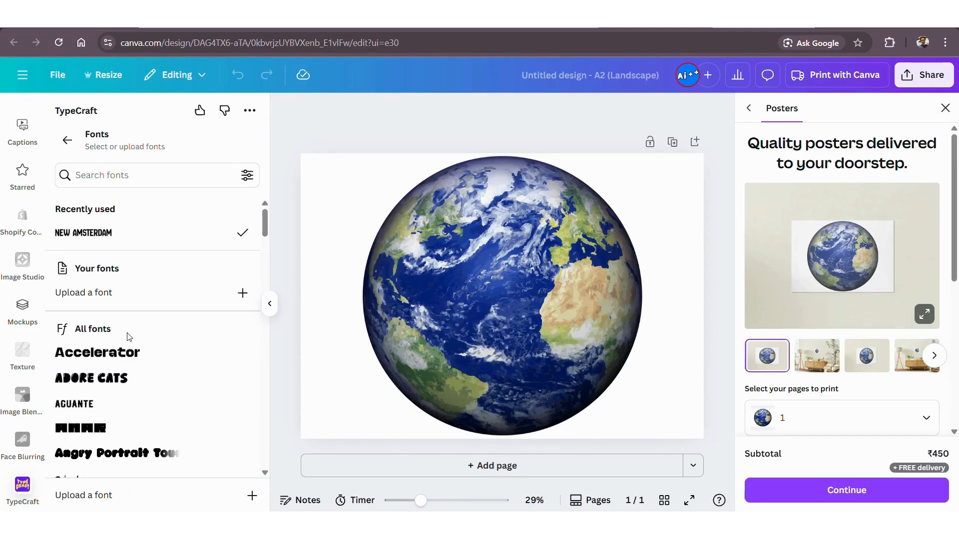
pyautogui.scroll(-2, 118, 300)
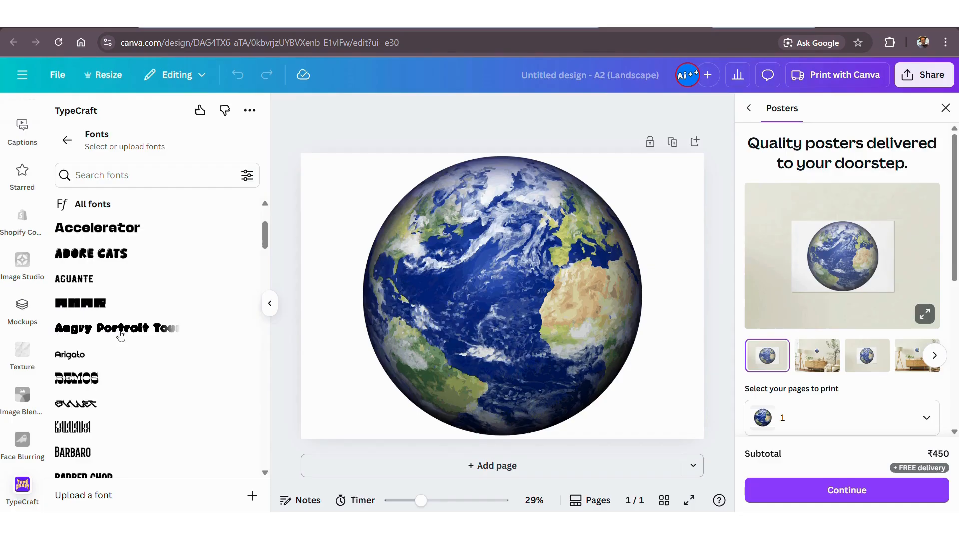
pyautogui.scroll(1, 145, 206)
pyautogui.click(125, 177)
pyautogui.write('Anton')
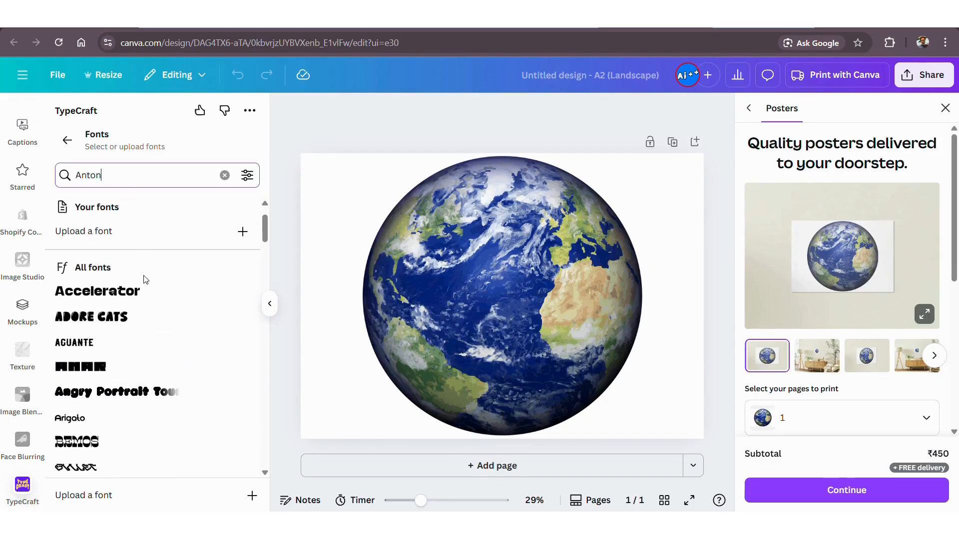
pyautogui.scroll(1, 134, 275)
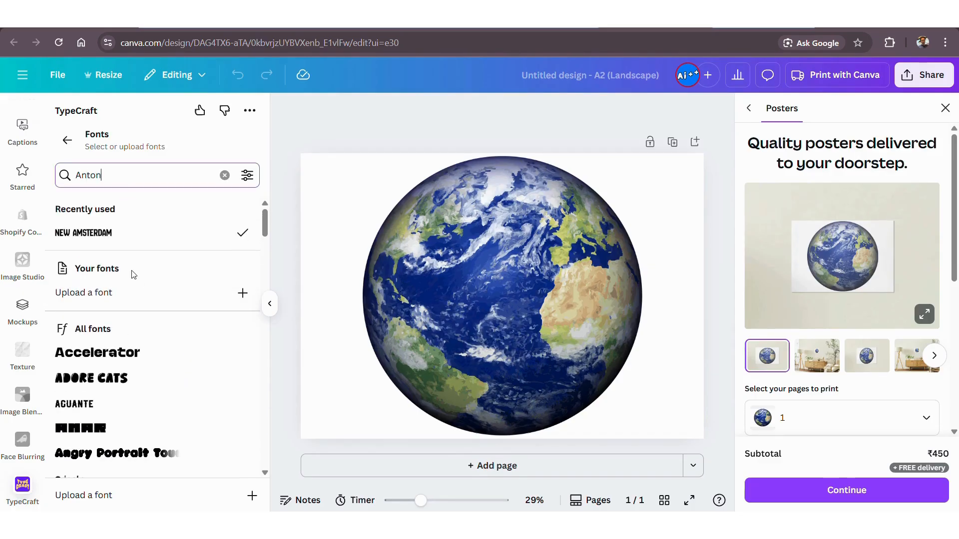
pyautogui.click(106, 242)
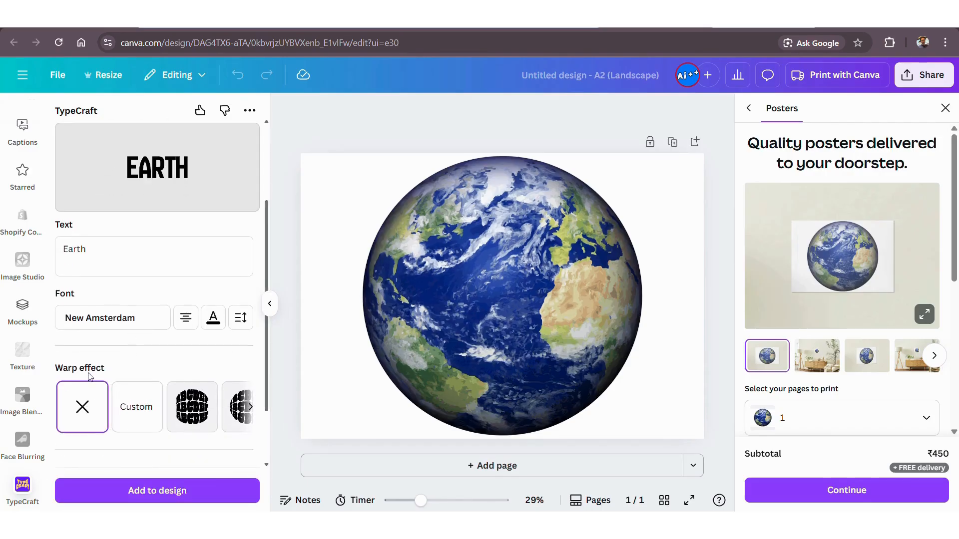
# Try a custom Distort warp that bulges the upper and lower edges of the Earth text outward.
pyautogui.click(250, 413)
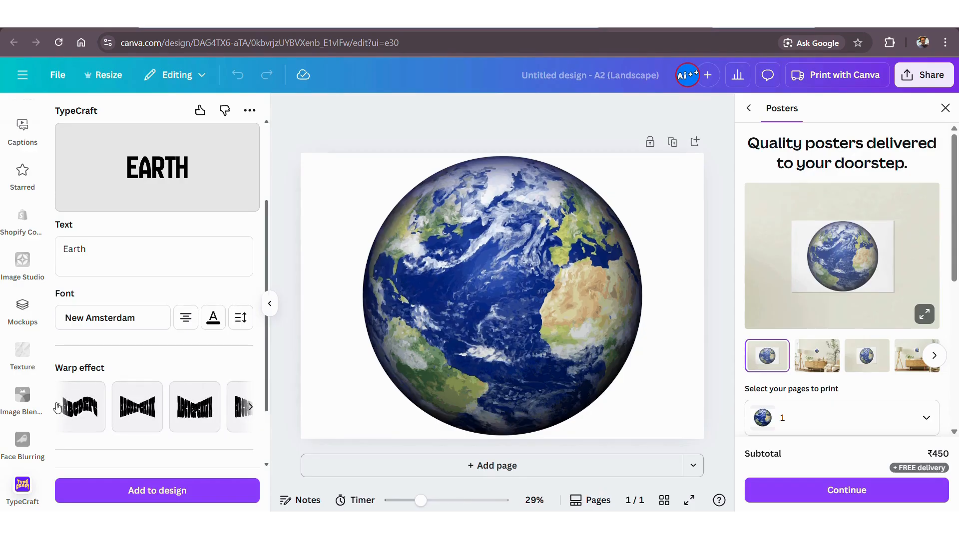
pyautogui.click(57, 407)
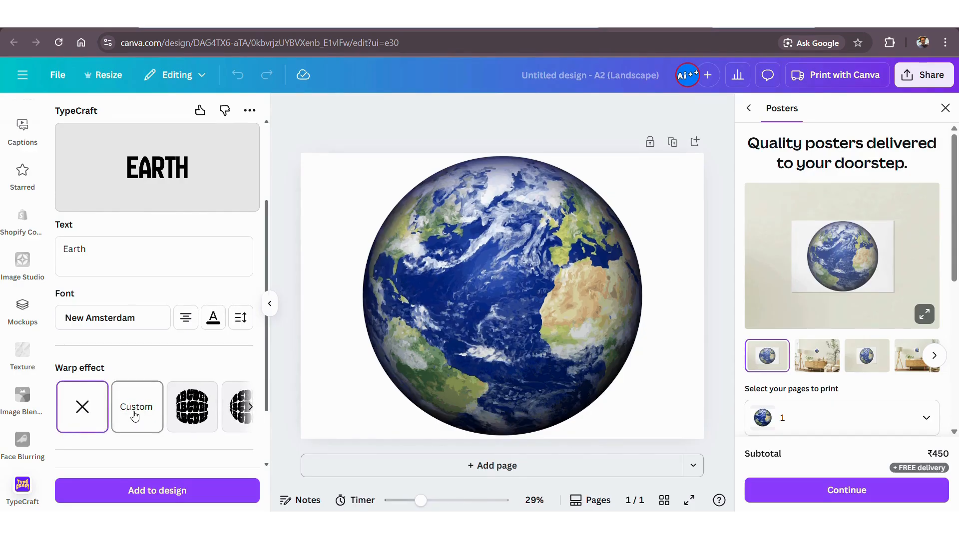
pyautogui.click(135, 414)
pyautogui.moveTo(154, 294); pyautogui.dragTo(157, 326)
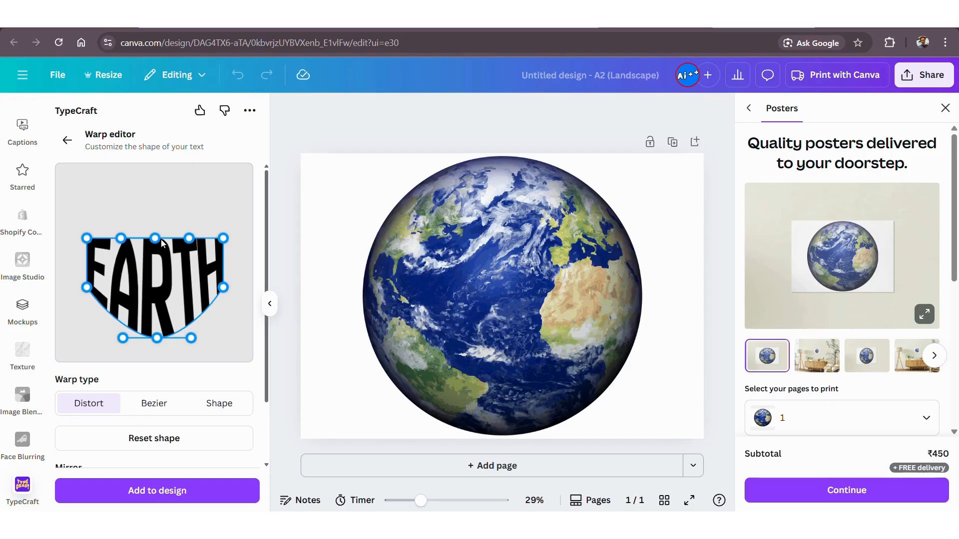
pyautogui.moveTo(162, 243); pyautogui.dragTo(163, 227)
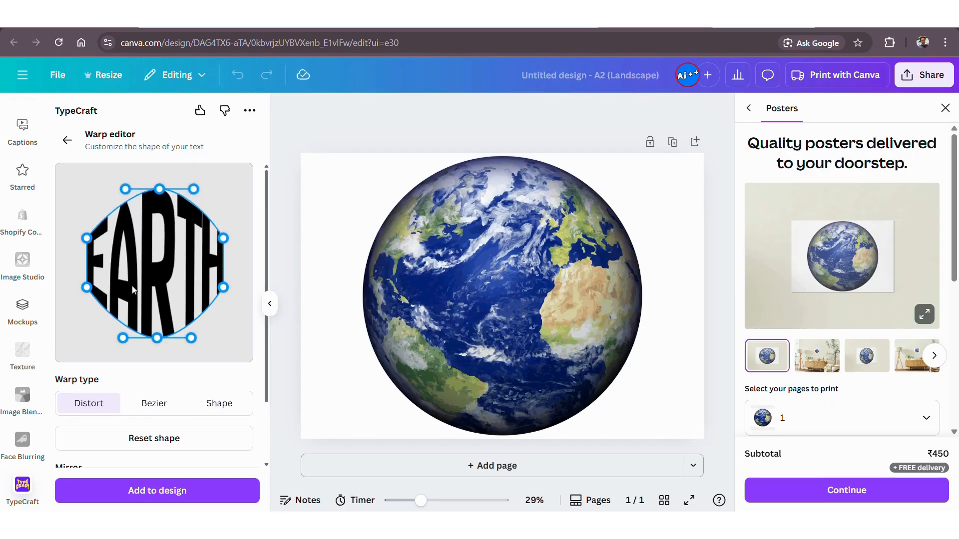
pyautogui.scroll(-2, 105, 394)
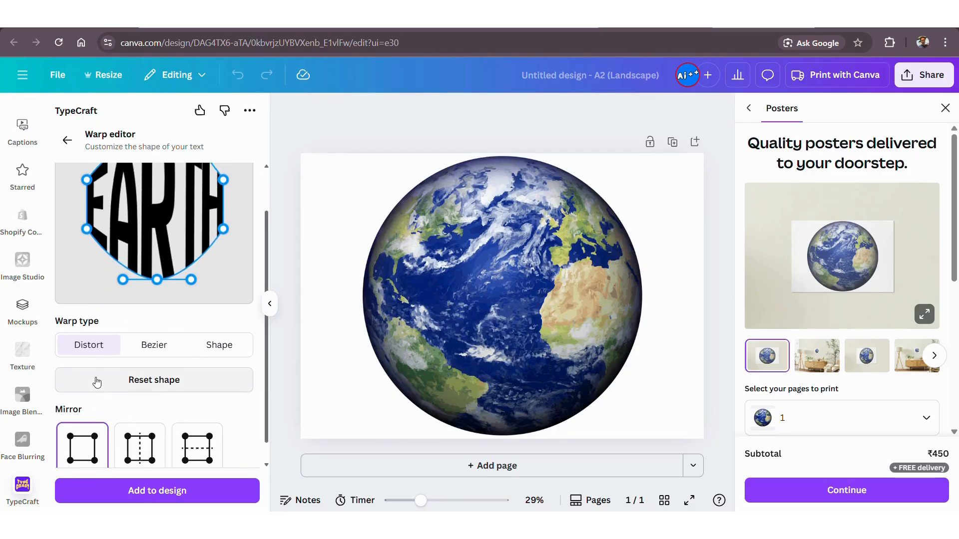
pyautogui.scroll(2, 109, 415)
pyautogui.click(67, 140)
# Apply the first preset bulge warp to the Earth text and set its colour to white.
pyautogui.scroll(-3, 124, 395)
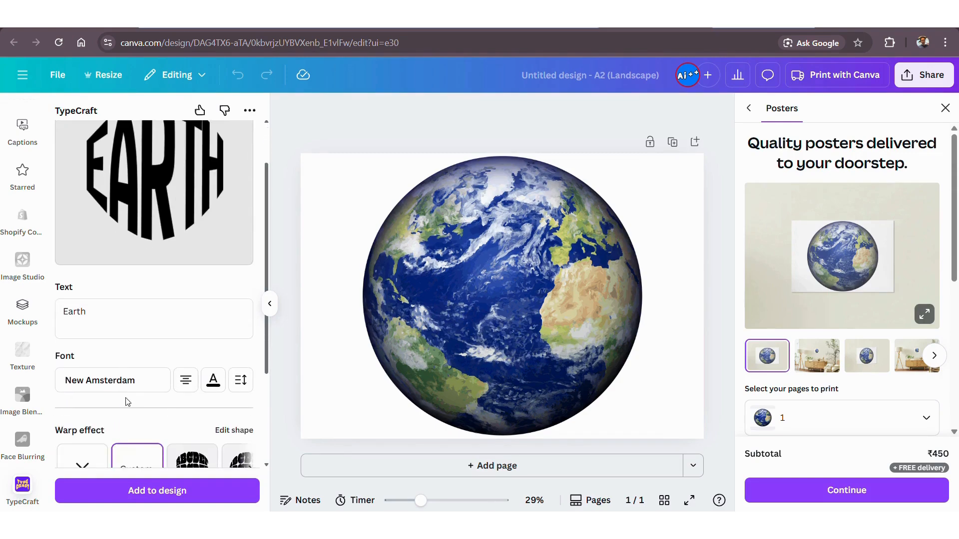
pyautogui.click(196, 409)
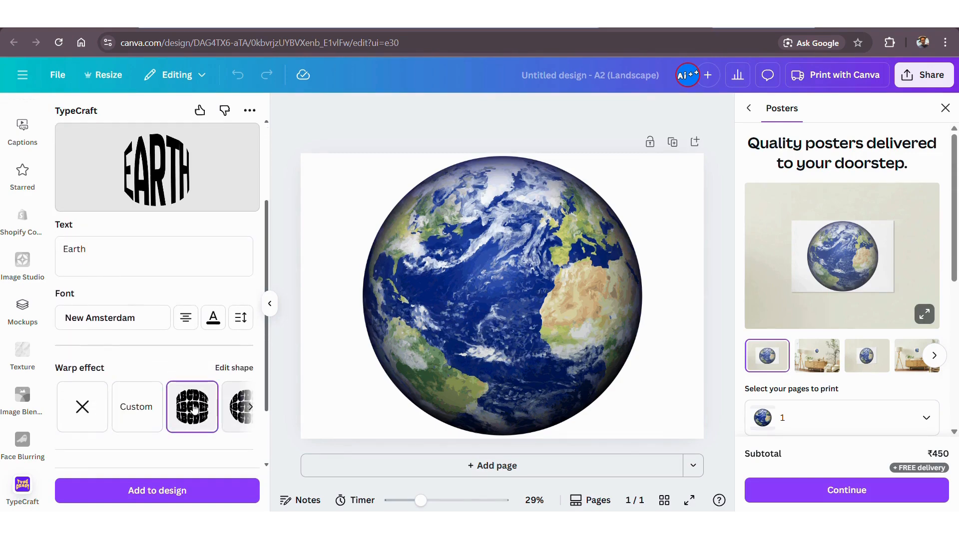
pyautogui.click(214, 318)
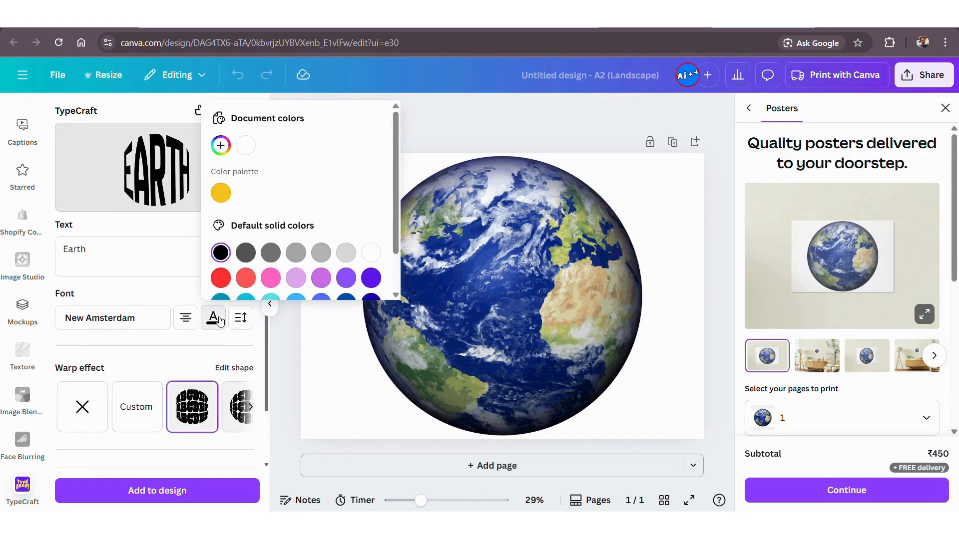
pyautogui.click(371, 253)
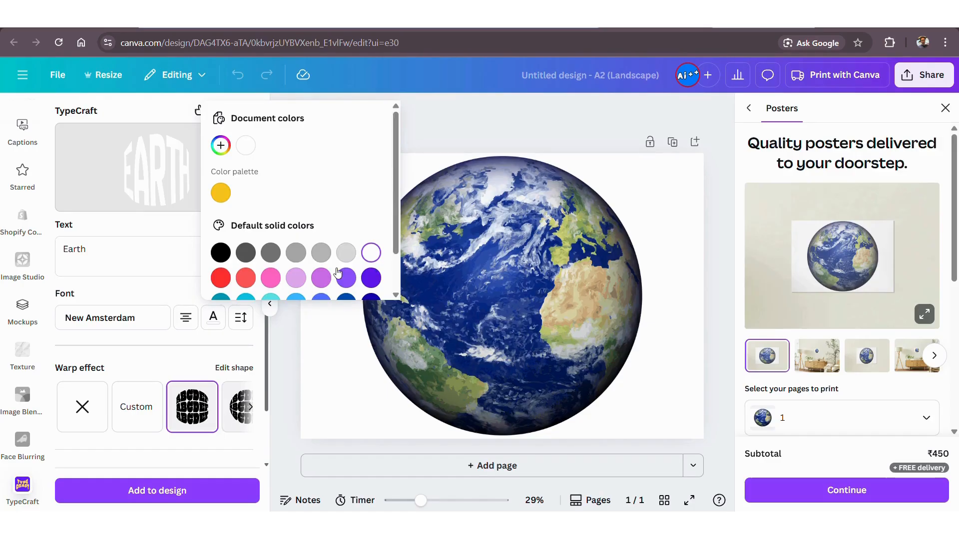
pyautogui.click(171, 229)
# Add the warped white Earth text to the design and enlarge it over most of the globe.
pyautogui.scroll(-3, 188, 290)
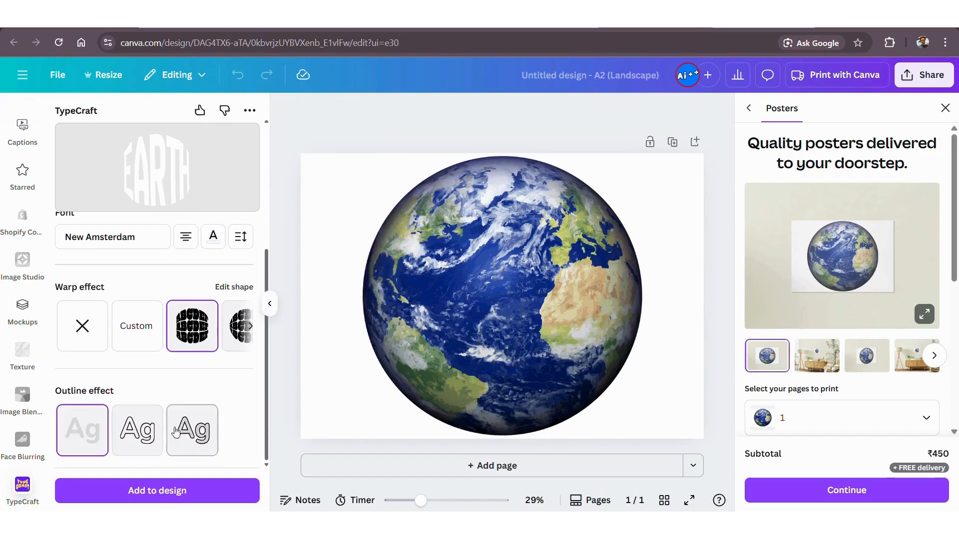
pyautogui.click(149, 493)
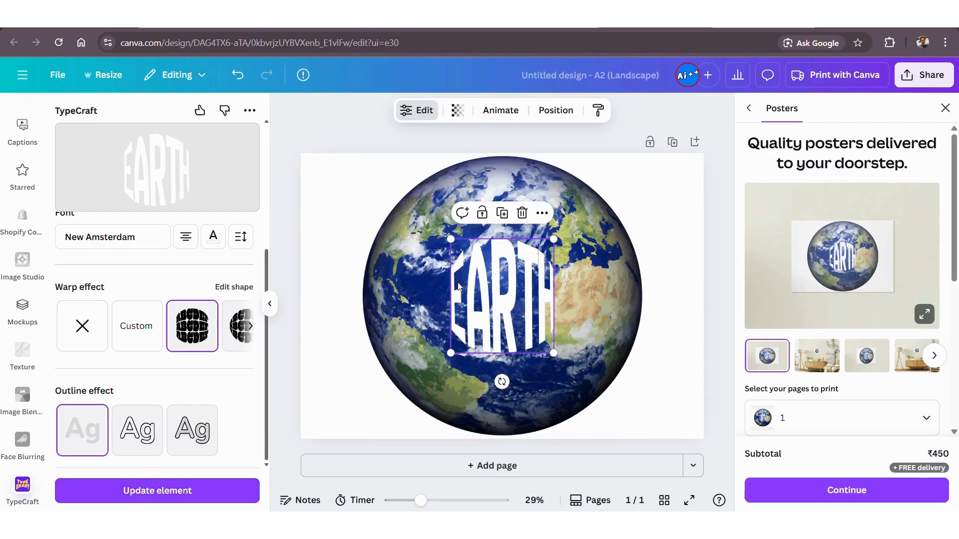
pyautogui.moveTo(455, 240); pyautogui.dragTo(380, 183)
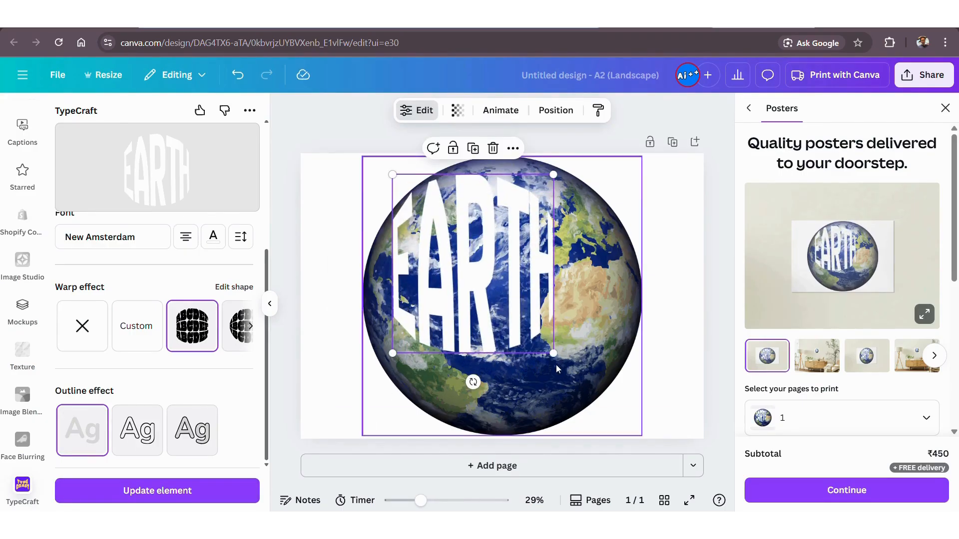
pyautogui.moveTo(552, 355)
pyautogui.mouseDown()
pyautogui.moveTo(606, 400)
pyautogui.moveTo(628, 436)
pyautogui.moveTo(554, 356)
pyautogui.mouseUp()
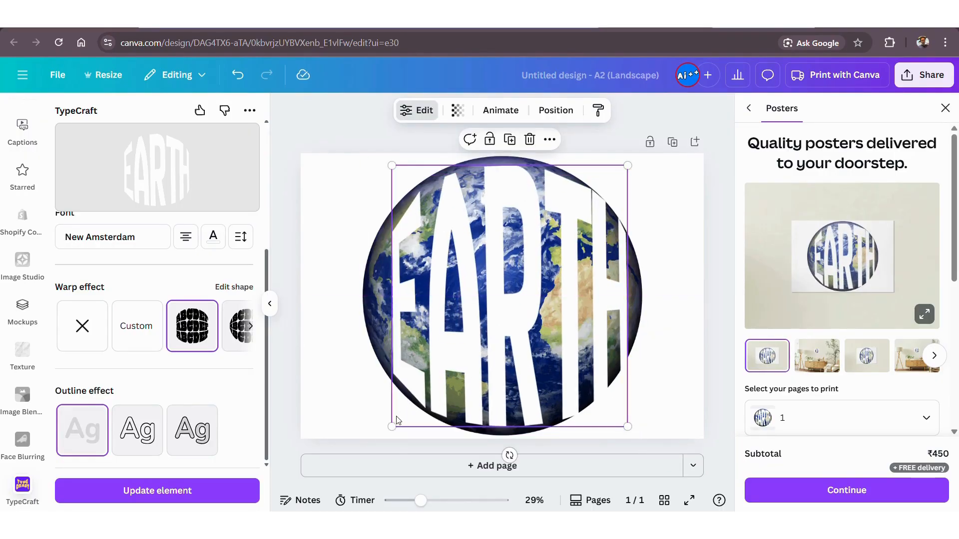
# Fine-tune the Earth text's size and position until it spans the globe's full height.
pyautogui.moveTo(391, 425); pyautogui.dragTo(387, 431)
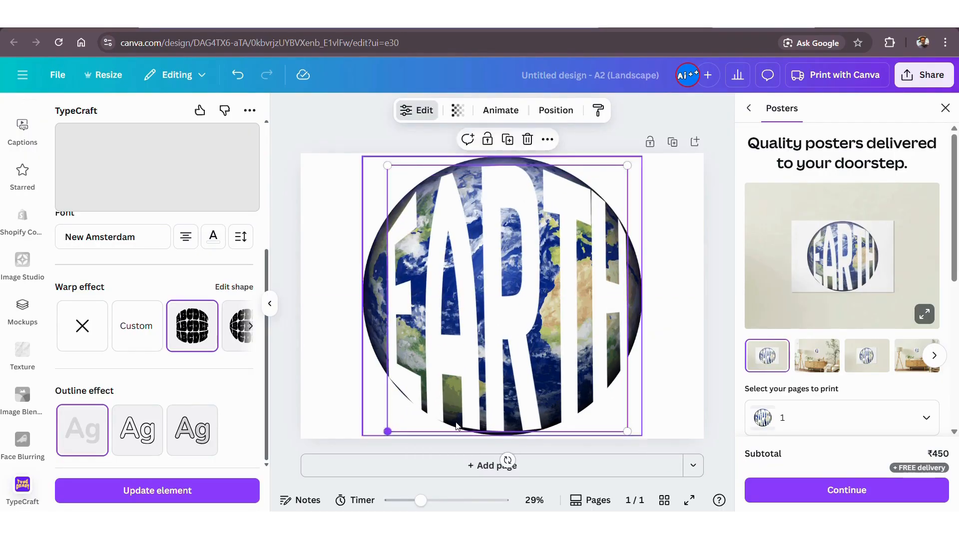
pyautogui.moveTo(518, 408); pyautogui.dragTo(517, 401)
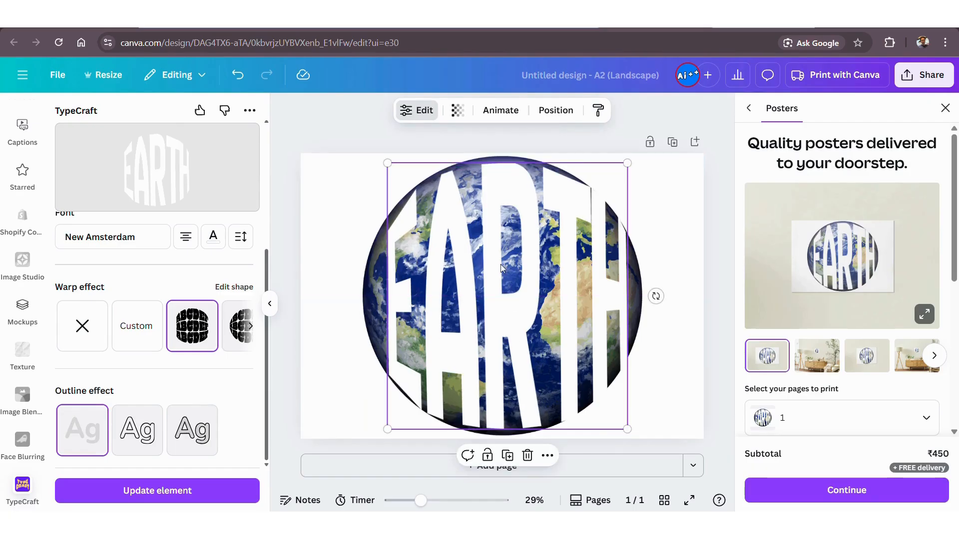
pyautogui.moveTo(383, 158); pyautogui.dragTo(376, 152)
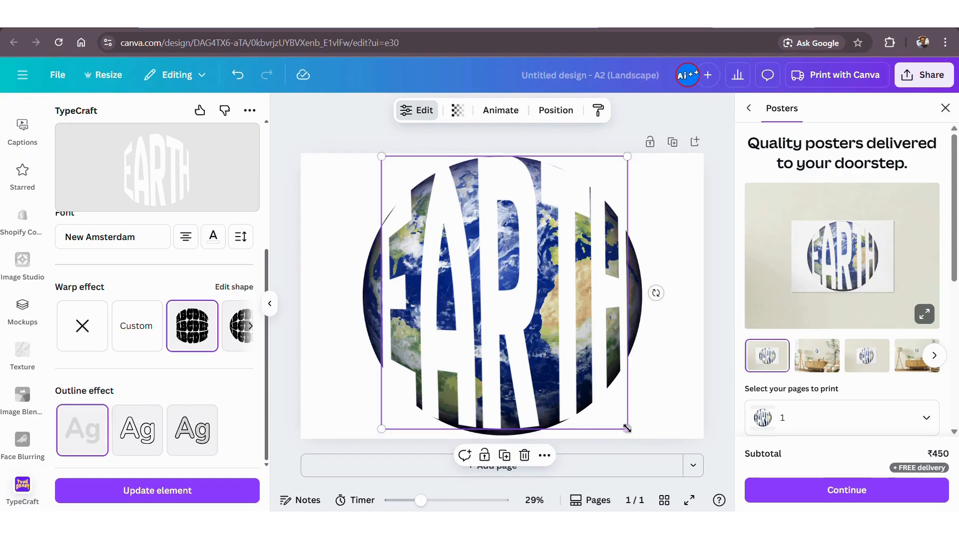
pyautogui.moveTo(626, 423); pyautogui.dragTo(631, 430)
pyautogui.moveTo(560, 368); pyautogui.dragTo(555, 365)
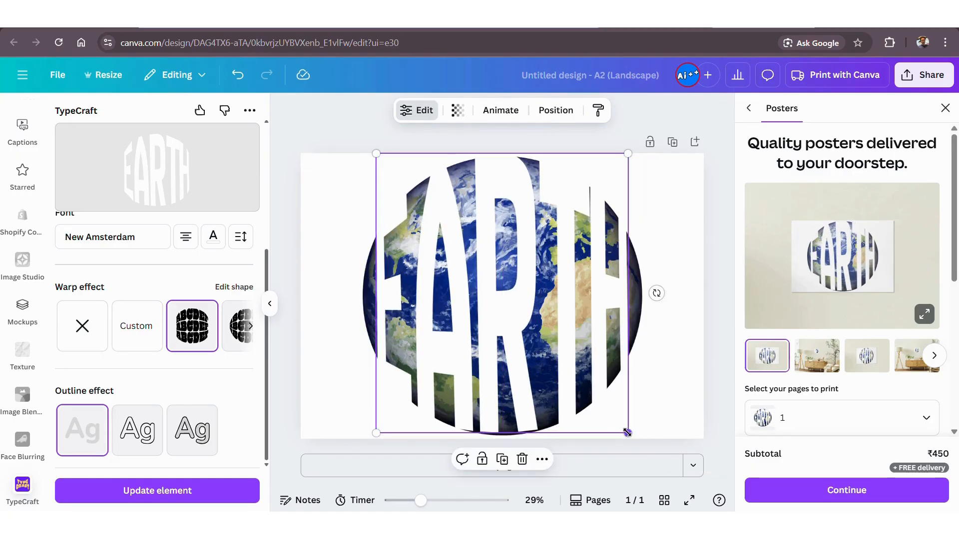
pyautogui.moveTo(628, 433); pyautogui.dragTo(631, 435)
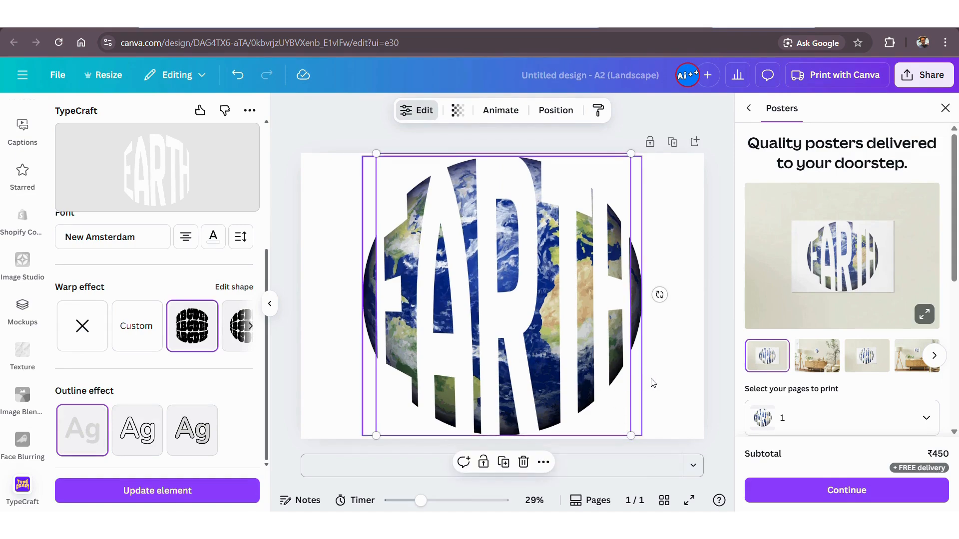
pyautogui.click(667, 383)
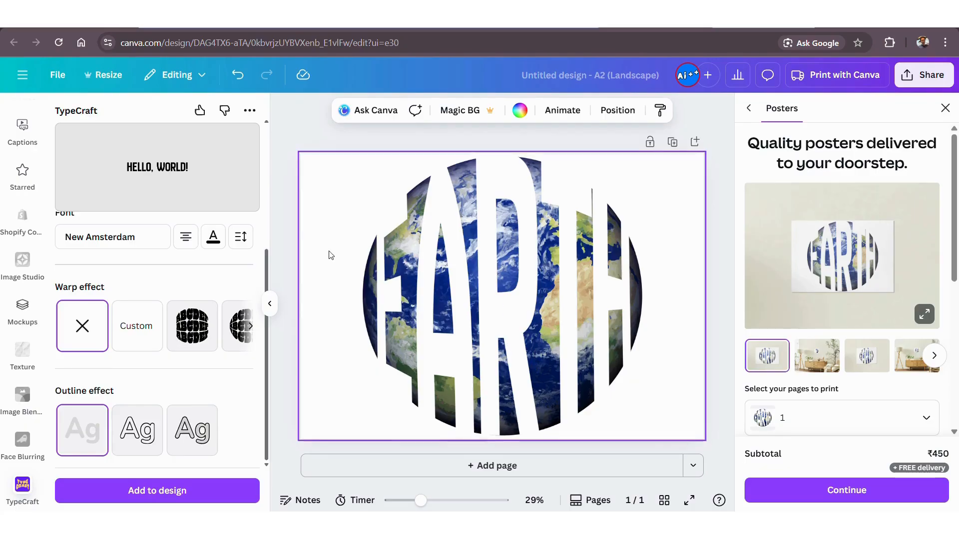
# Duplicate the poster page and delete the globe image from the copy, keeping only the Earth text.
pyautogui.click(270, 306)
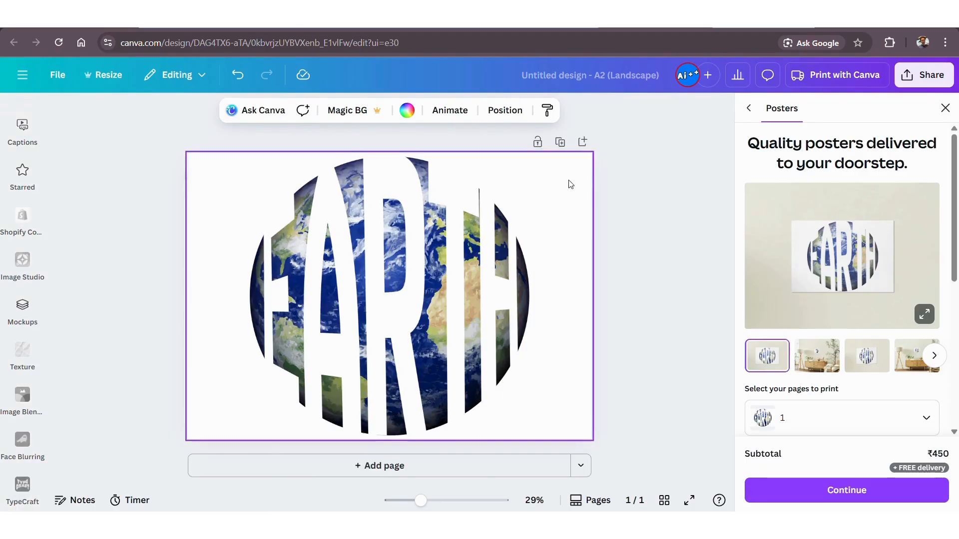
pyautogui.click(561, 144)
pyautogui.click(523, 296)
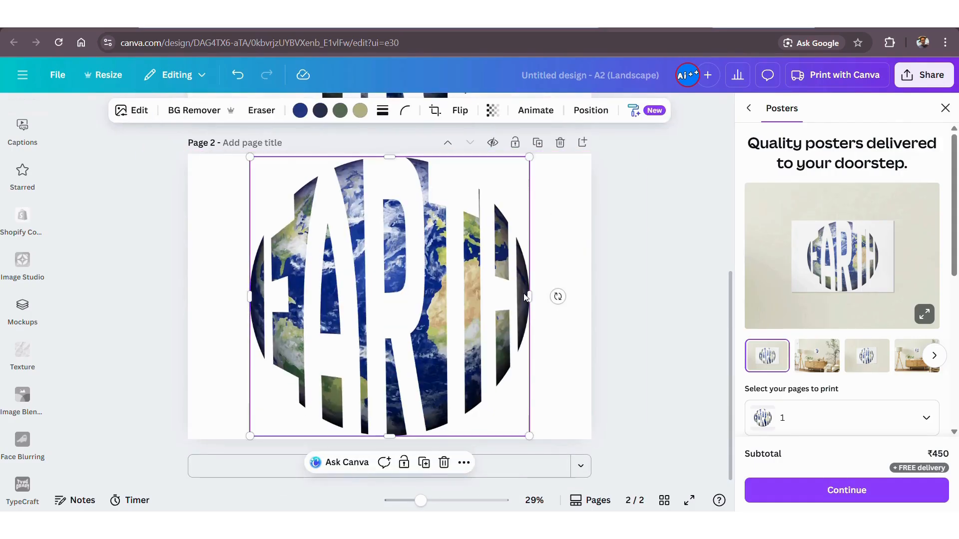
pyautogui.press('Delete')
pyautogui.click(417, 287)
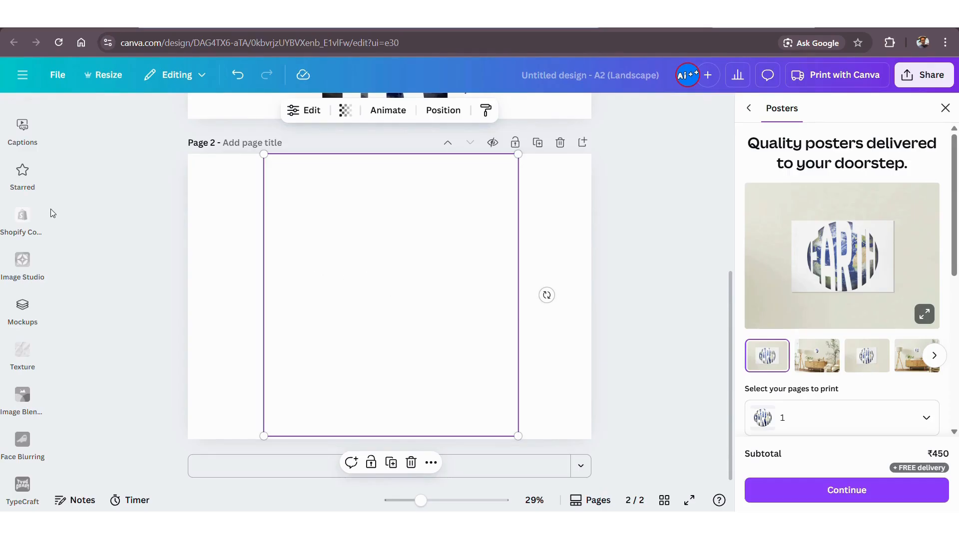
# Add a rounded square shape to page 2 and fill it with black.
pyautogui.scroll(10, 23, 259)
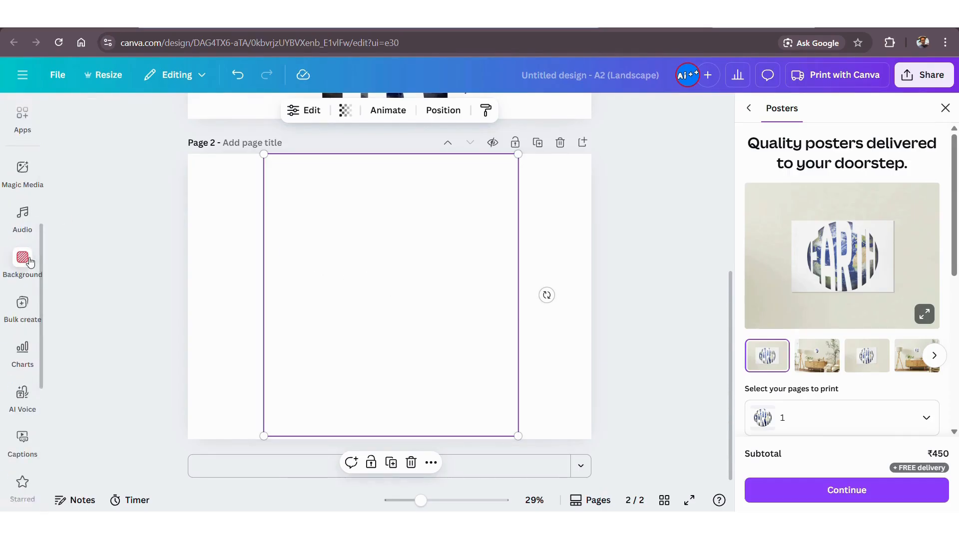
pyautogui.click(23, 245)
pyautogui.scroll(2, 30, 261)
pyautogui.click(26, 212)
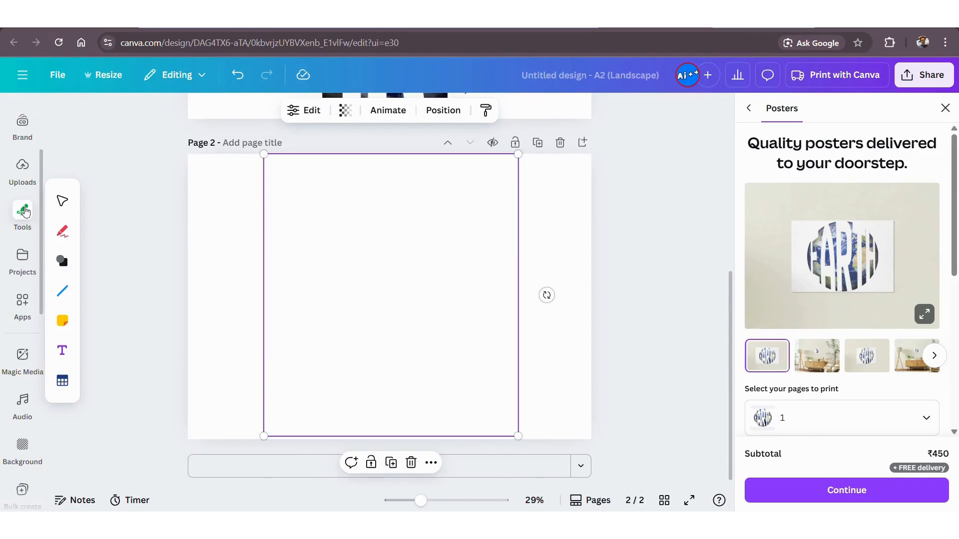
pyautogui.click(62, 260)
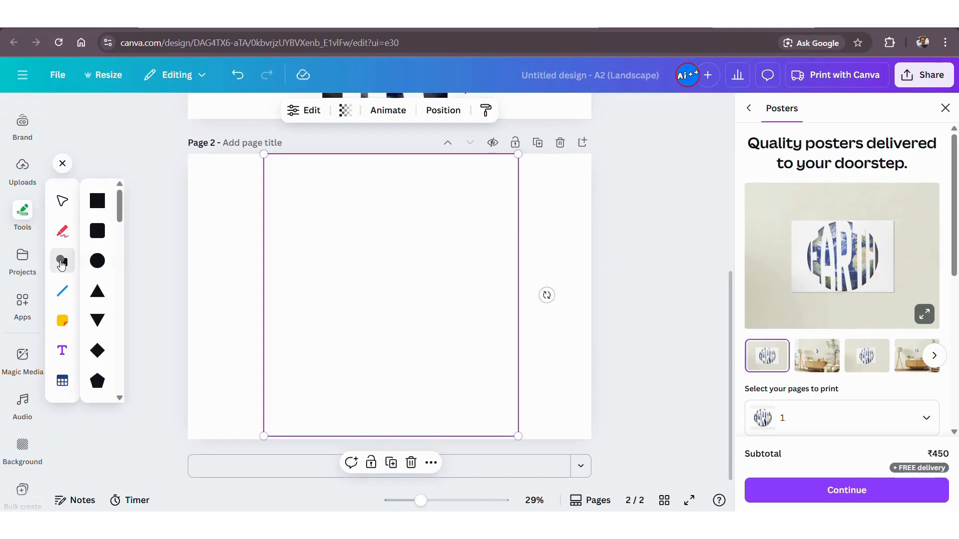
pyautogui.click(98, 233)
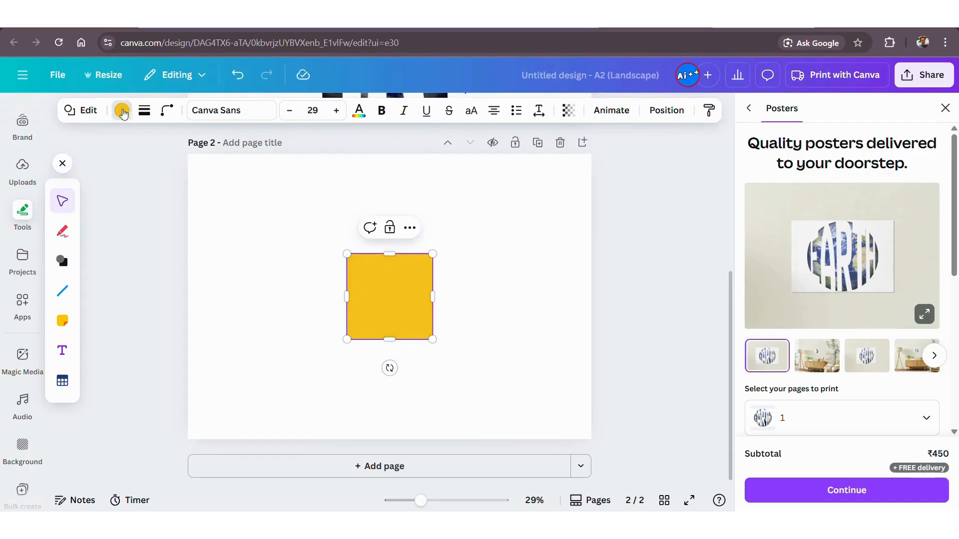
pyautogui.click(122, 110)
pyautogui.click(124, 202)
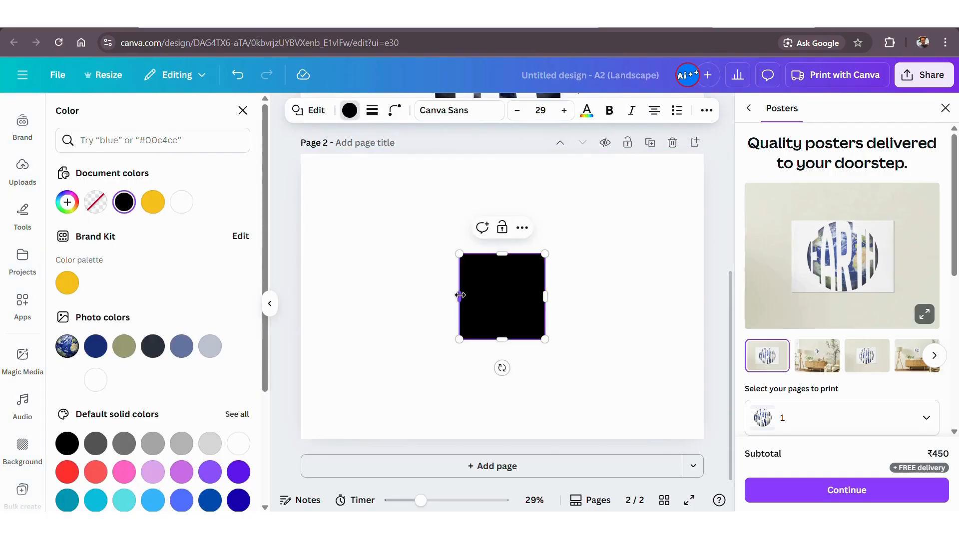
# Stretch the black shape to nearly the full page height and wider than the Earth text on both sides.
pyautogui.moveTo(459, 296); pyautogui.dragTo(340, 297)
pyautogui.moveTo(445, 253); pyautogui.dragTo(444, 156)
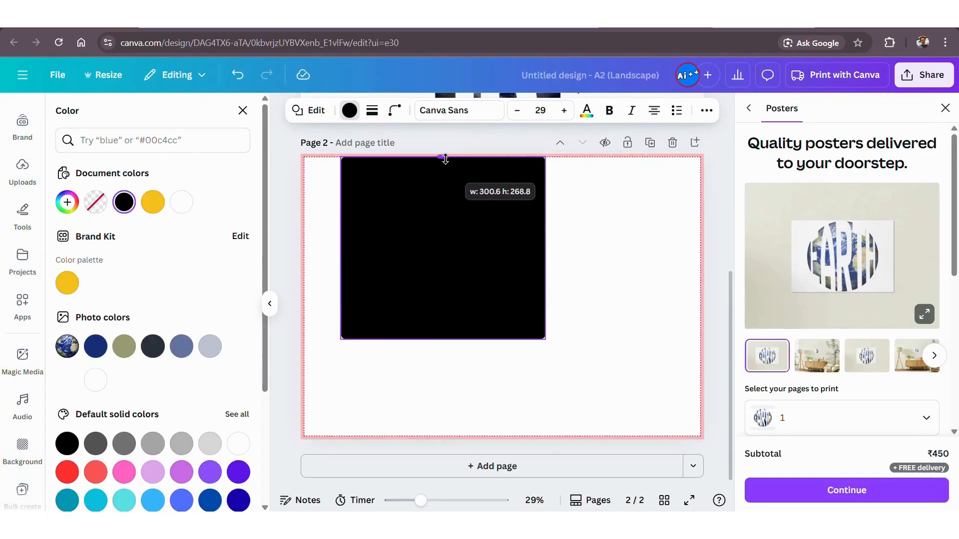
pyautogui.moveTo(546, 247); pyautogui.dragTo(659, 250)
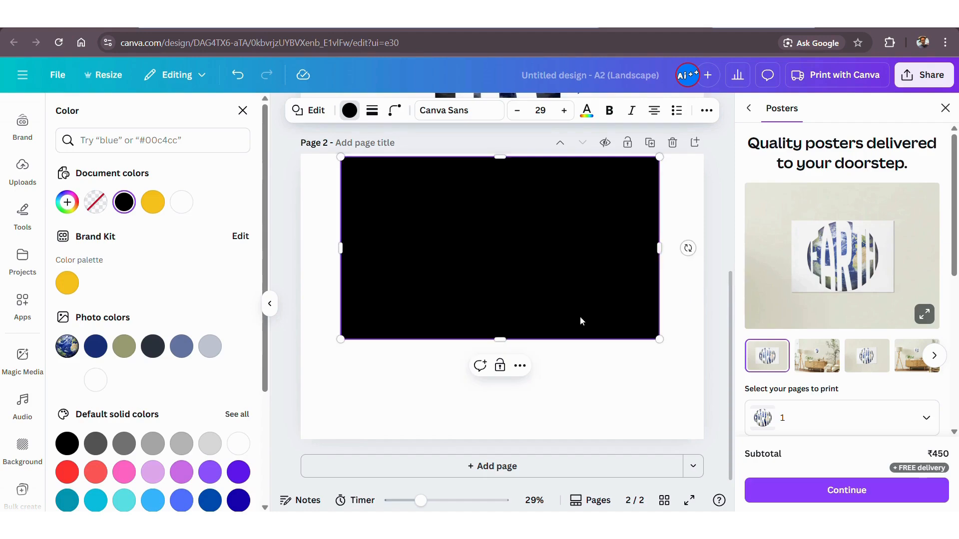
pyautogui.moveTo(501, 339); pyautogui.dragTo(505, 437)
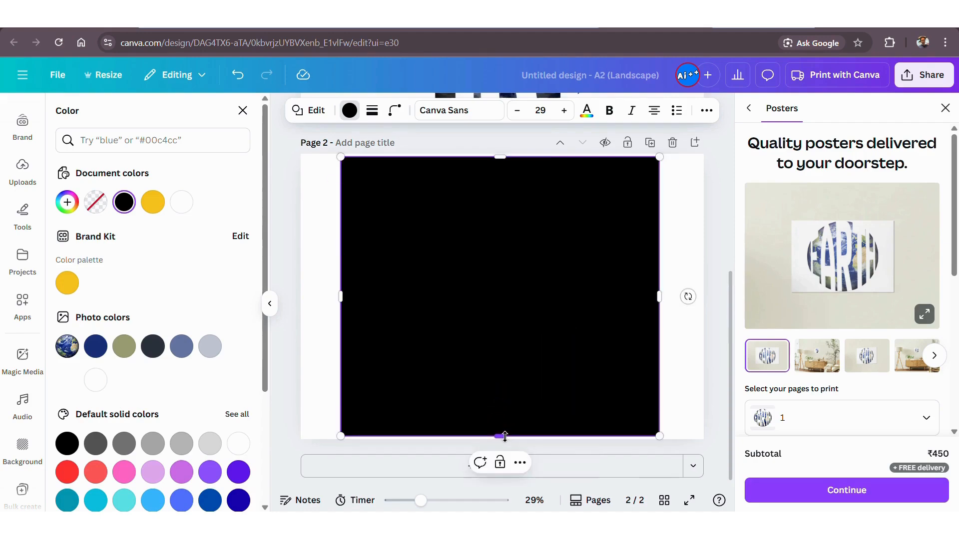
# Send the black shape backward behind the Earth text and fit it, centred, to the full height of page 2.
pyautogui.rightClick(474, 343)
pyautogui.moveTo(532, 318)
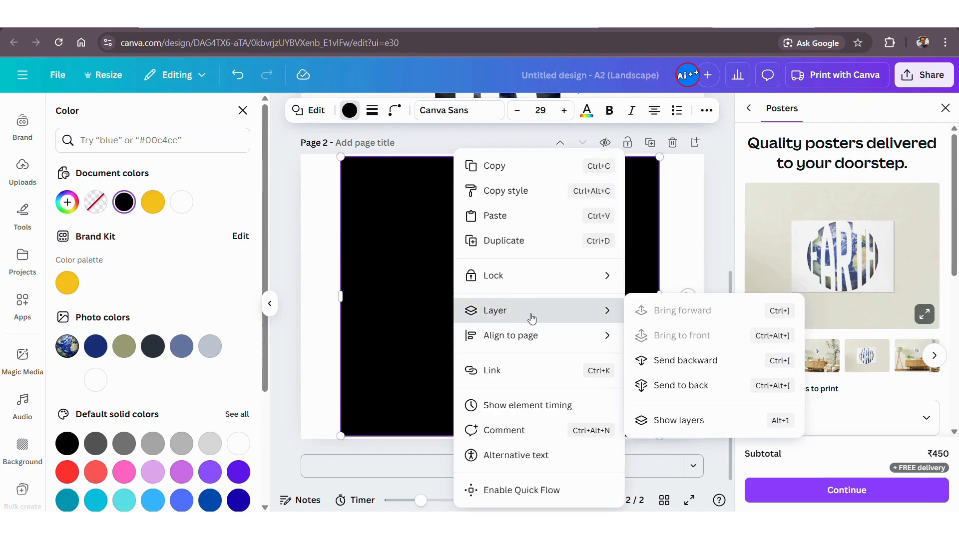
pyautogui.click(684, 370)
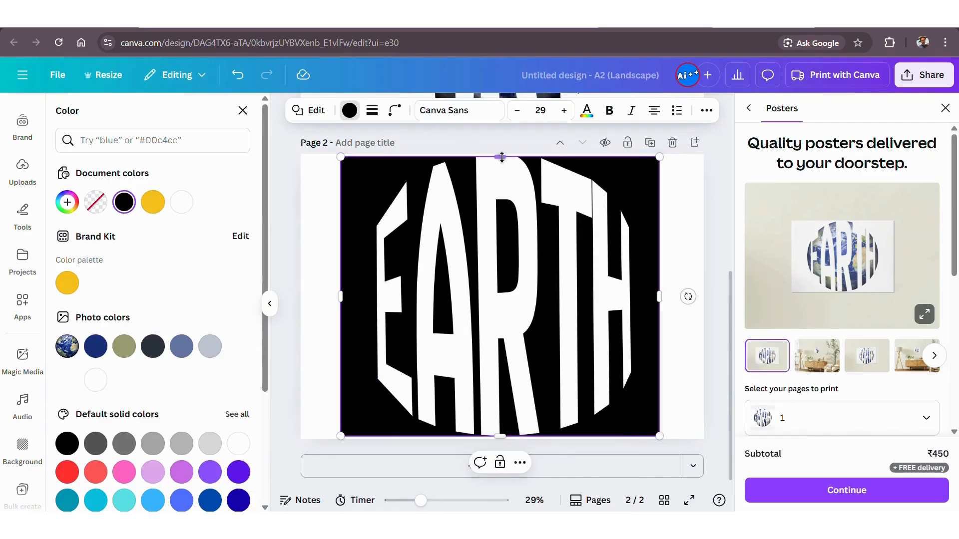
pyautogui.moveTo(500, 157); pyautogui.dragTo(501, 154)
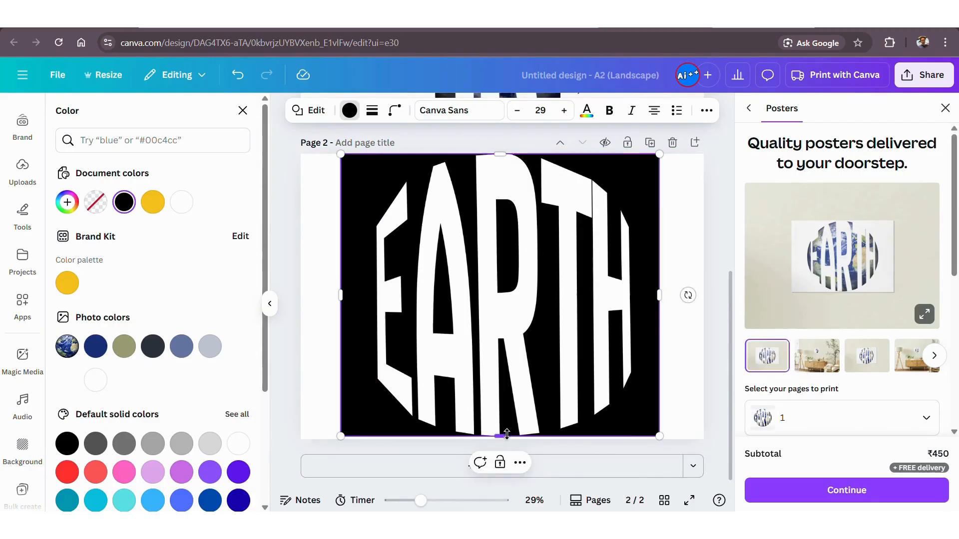
pyautogui.moveTo(500, 436); pyautogui.dragTo(500, 438)
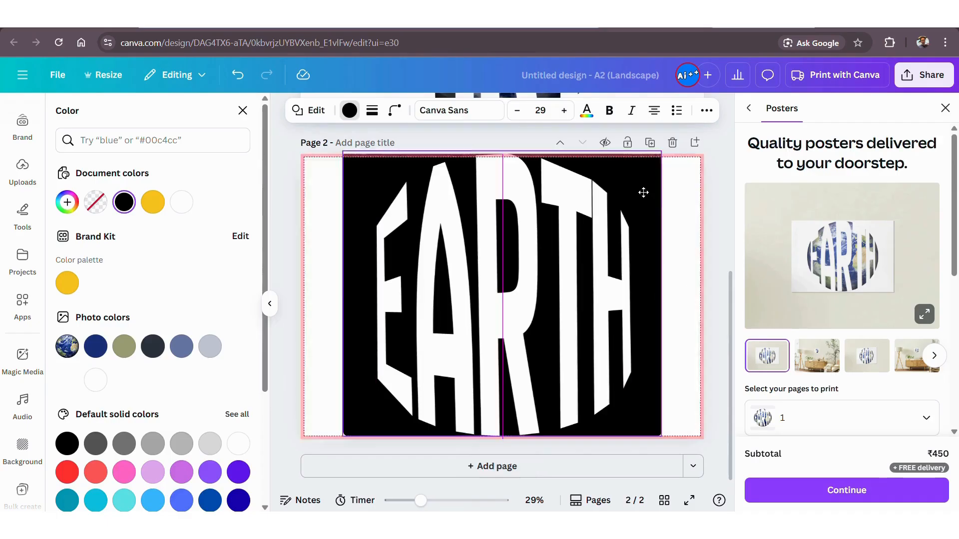
pyautogui.moveTo(644, 193); pyautogui.dragTo(646, 196)
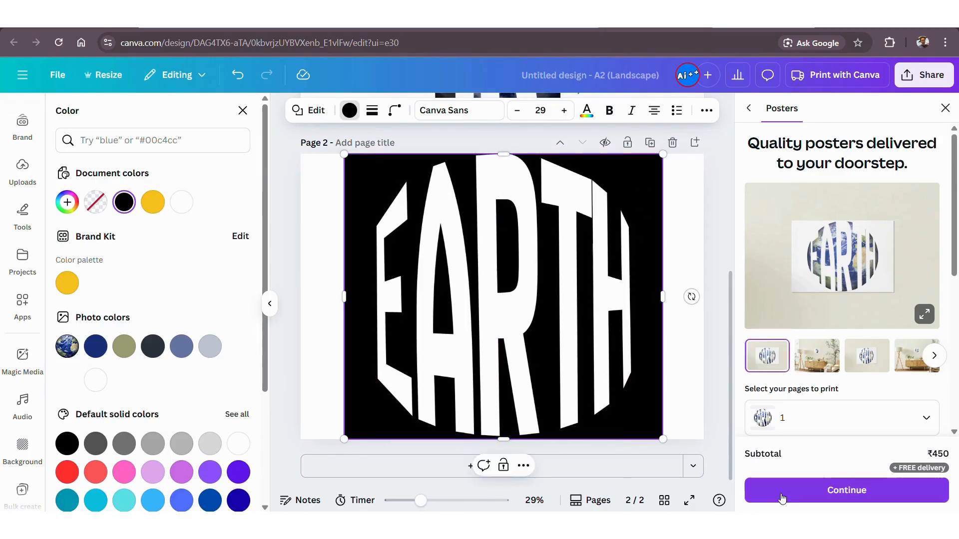
# Download only page 2 as a PNG at size 3.125.
pyautogui.click(946, 108)
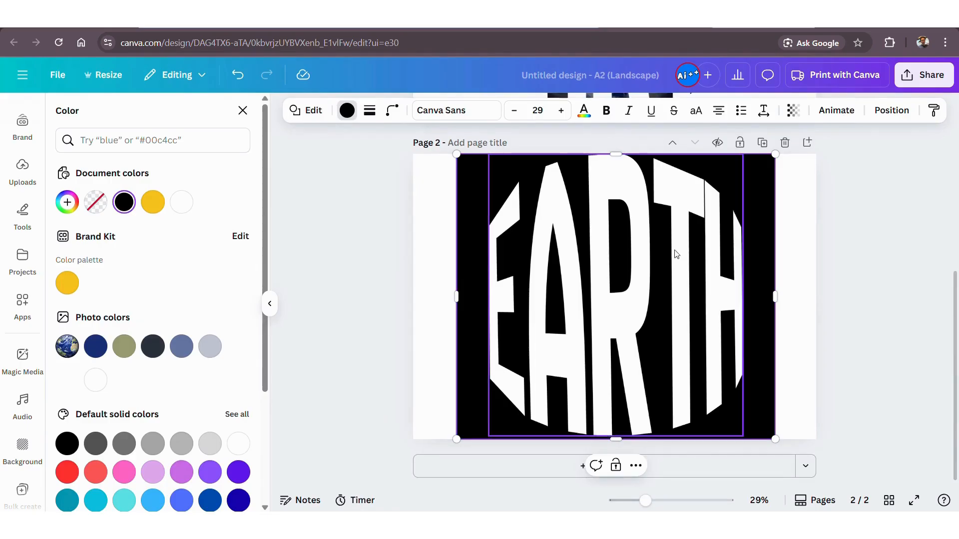
pyautogui.scroll(3, 700, 263)
pyautogui.click(924, 75)
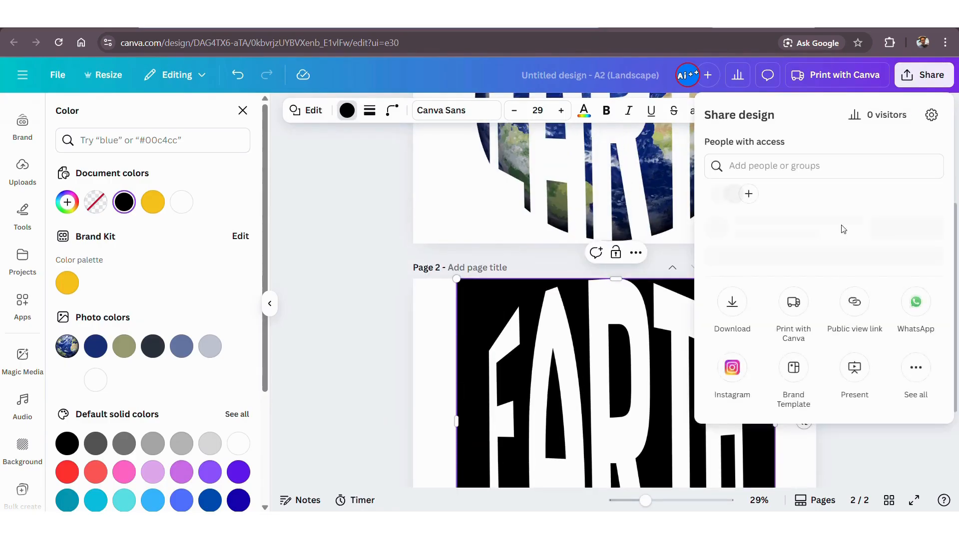
pyautogui.click(729, 328)
pyautogui.click(728, 332)
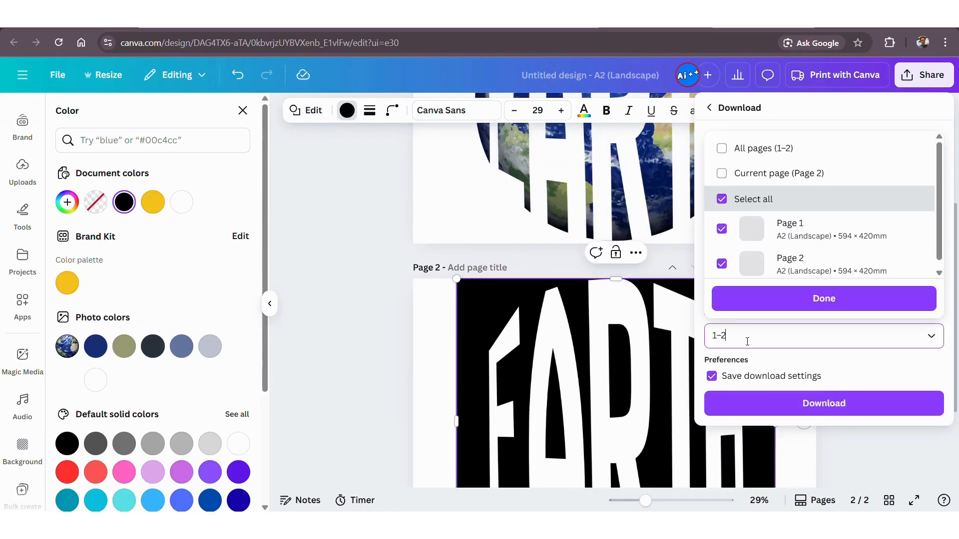
pyautogui.click(722, 227)
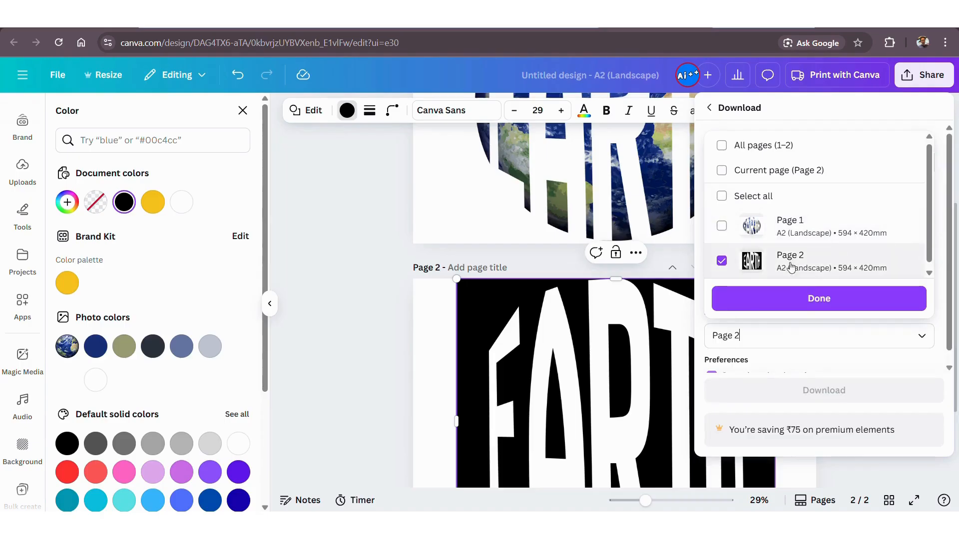
pyautogui.click(796, 300)
pyautogui.moveTo(742, 206); pyautogui.dragTo(873, 205)
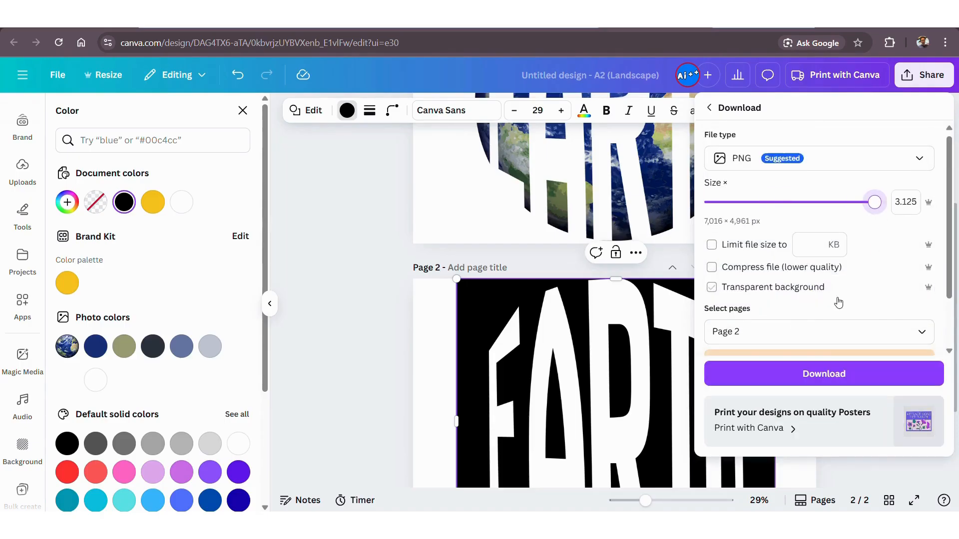
pyautogui.click(819, 378)
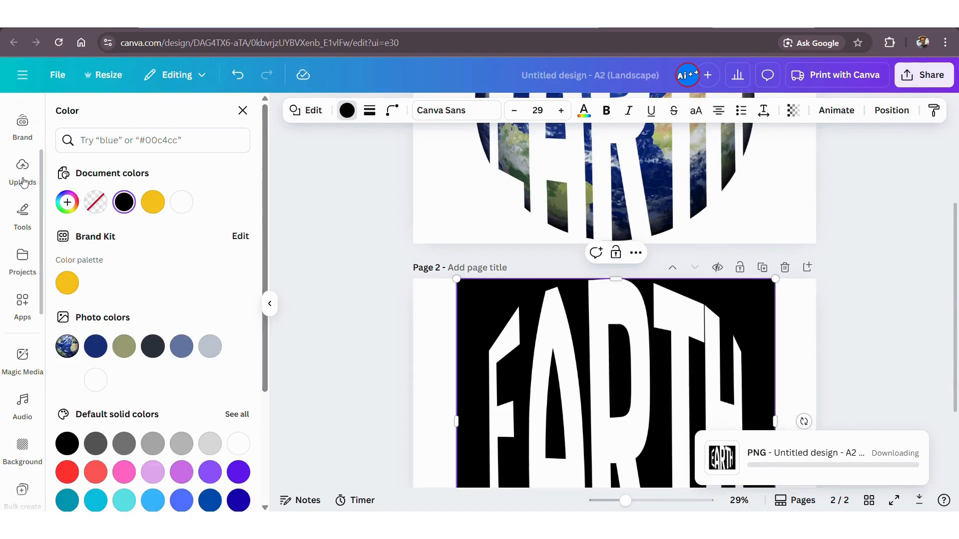
# Upload the downloaded "Untitled design (2).png" to the image uploads and delete page 2.
pyautogui.click(21, 175)
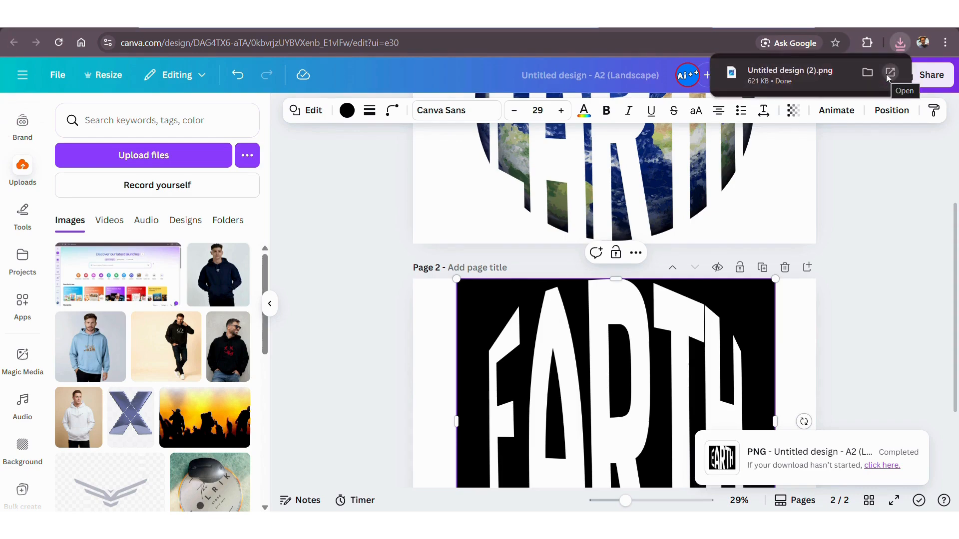
pyautogui.moveTo(799, 75); pyautogui.dragTo(200, 243)
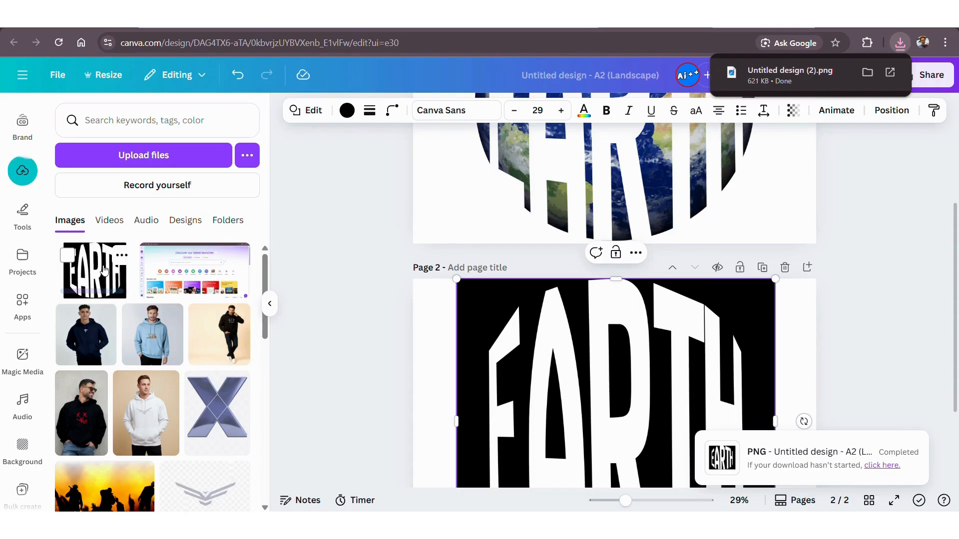
pyautogui.scroll(2, 649, 299)
pyautogui.click(785, 331)
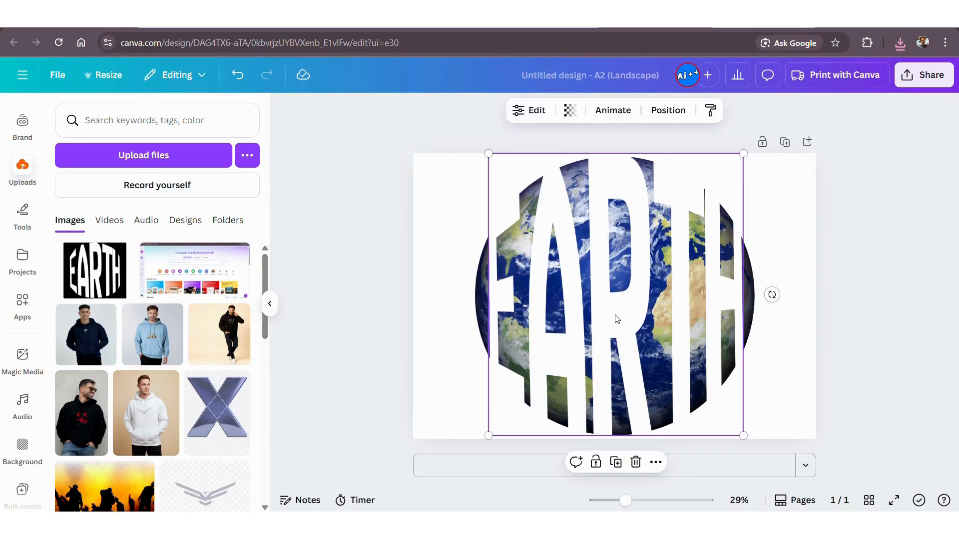
# Delete the text element over the globe and add the uploaded black-and-white EARTH image to the page.
pyautogui.press('Delete')
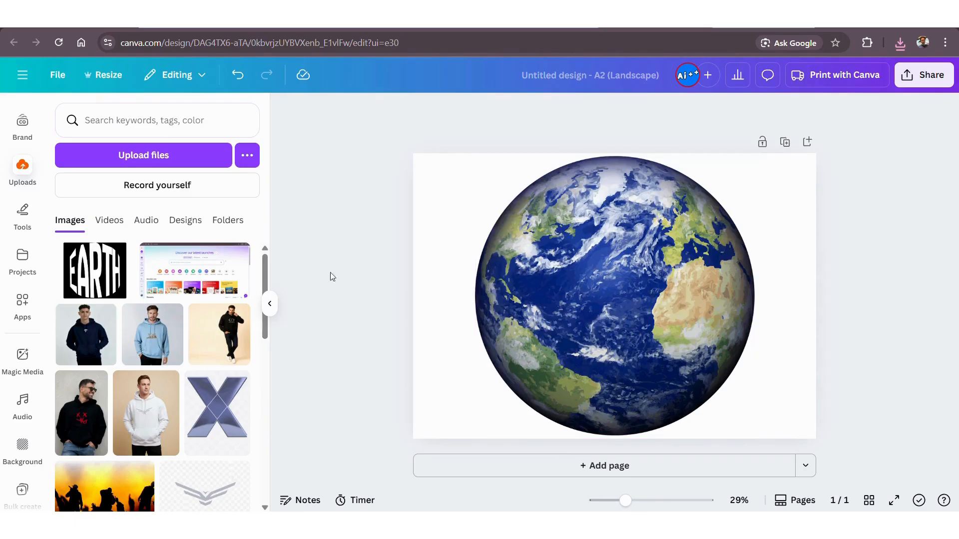
pyautogui.click(95, 270)
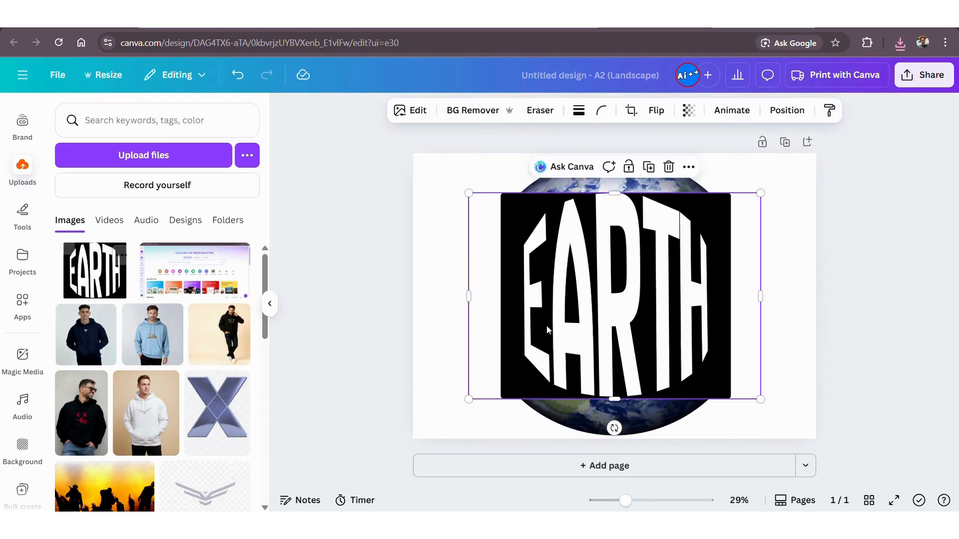
pyautogui.click(269, 305)
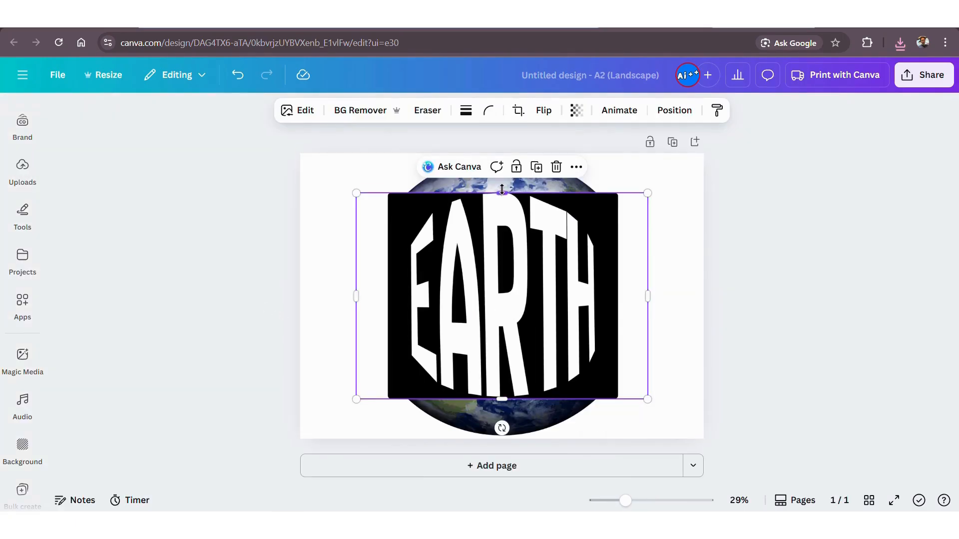
# Crop the empty side margins and a sliver of the top edge off the EARTH image, and remove its background with BG Remover.
pyautogui.moveTo(501, 190); pyautogui.dragTo(502, 192)
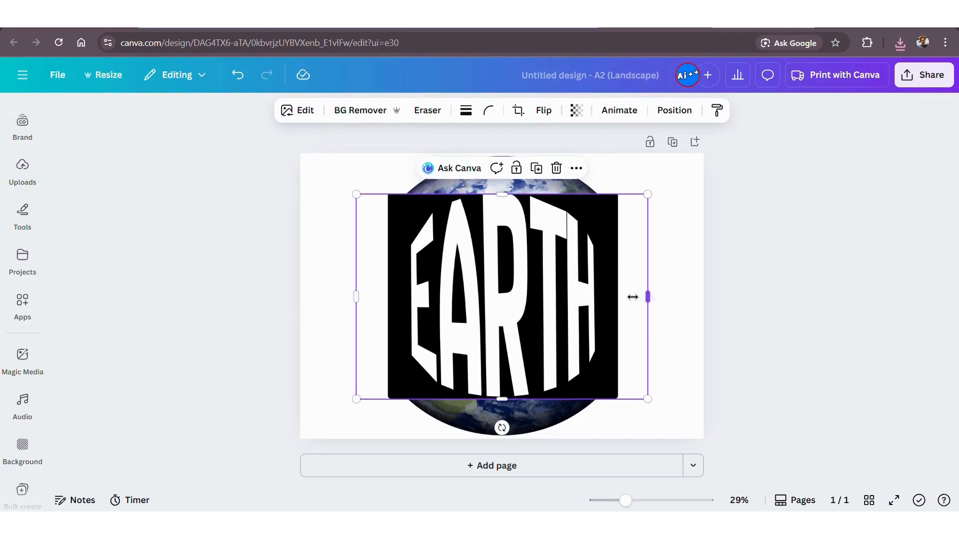
pyautogui.moveTo(633, 297); pyautogui.dragTo(597, 297)
pyautogui.moveTo(356, 296); pyautogui.dragTo(391, 296)
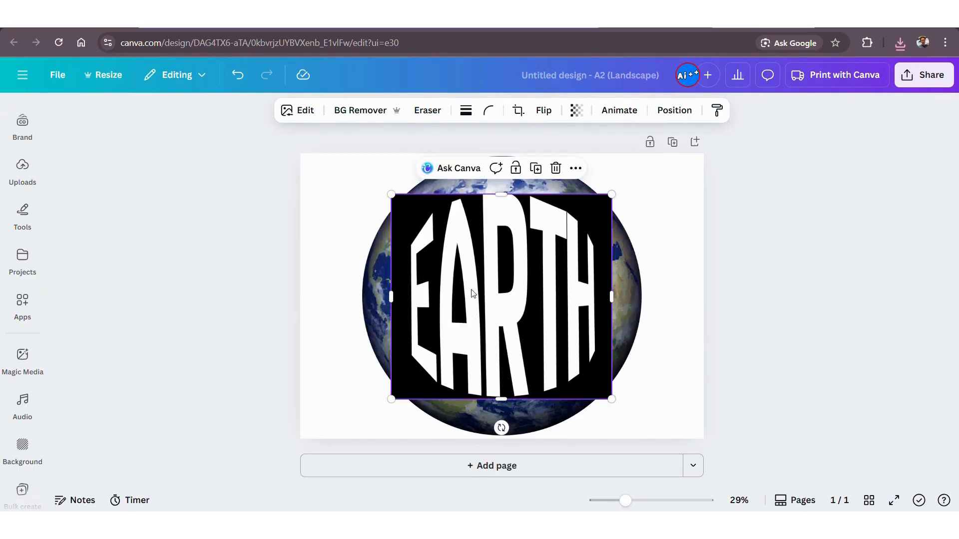
pyautogui.click(363, 115)
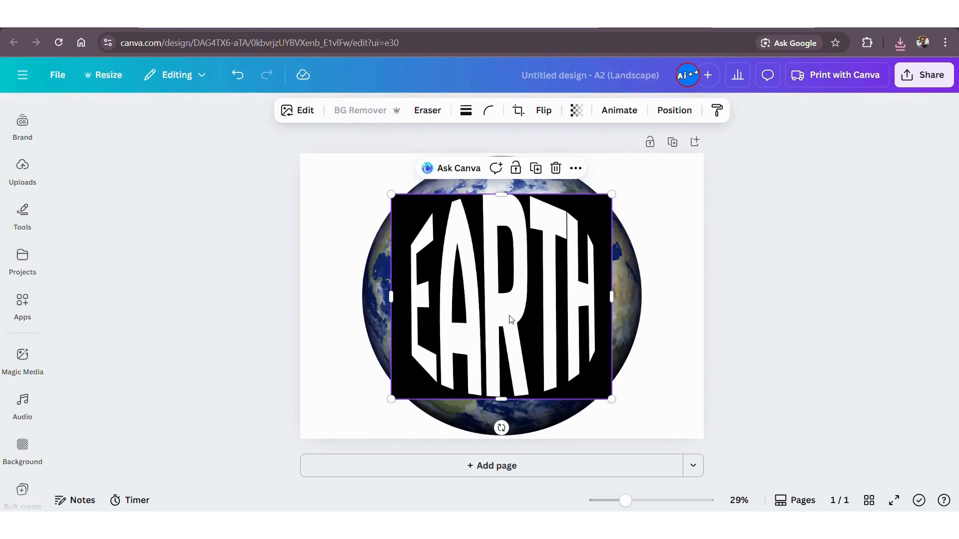
# Enlarge the cut-out EARTH image to nearly the globe's size and centre it vertically over the globe.
pyautogui.moveTo(527, 317); pyautogui.dragTo(502, 295)
pyautogui.moveTo(395, 193); pyautogui.dragTo(369, 170)
pyautogui.moveTo(620, 175); pyautogui.dragTo(621, 163)
pyautogui.moveTo(622, 400); pyautogui.dragTo(642, 418)
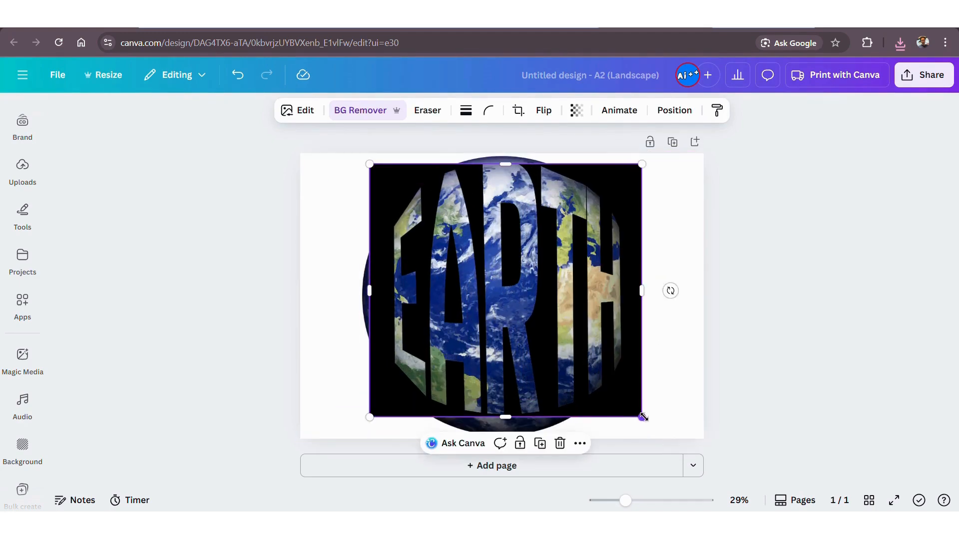
pyautogui.moveTo(578, 350); pyautogui.dragTo(576, 362)
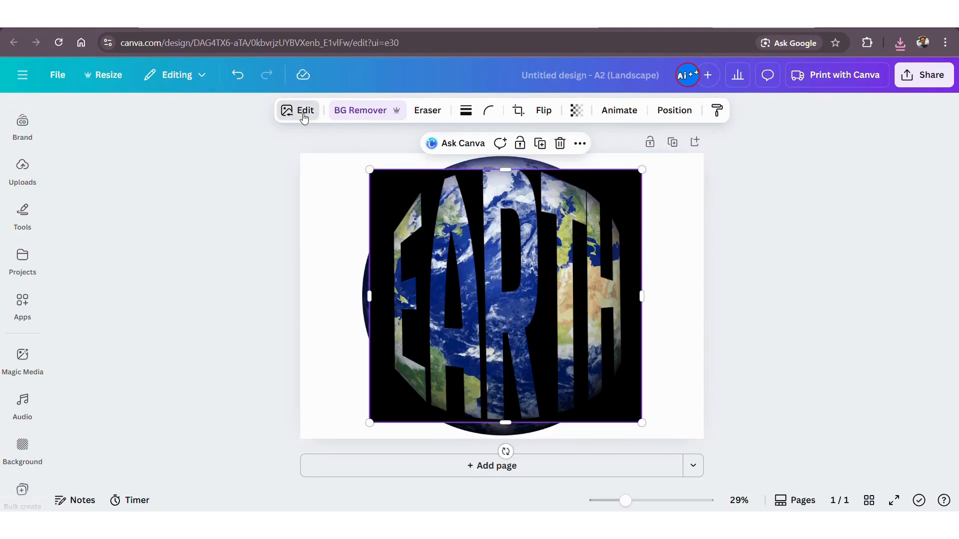
# Apply the Cherry duotone effect to the EARTH image and set its highlights colour to white, #FFFFFF.
pyautogui.click(301, 121)
pyautogui.scroll(-3, 152, 370)
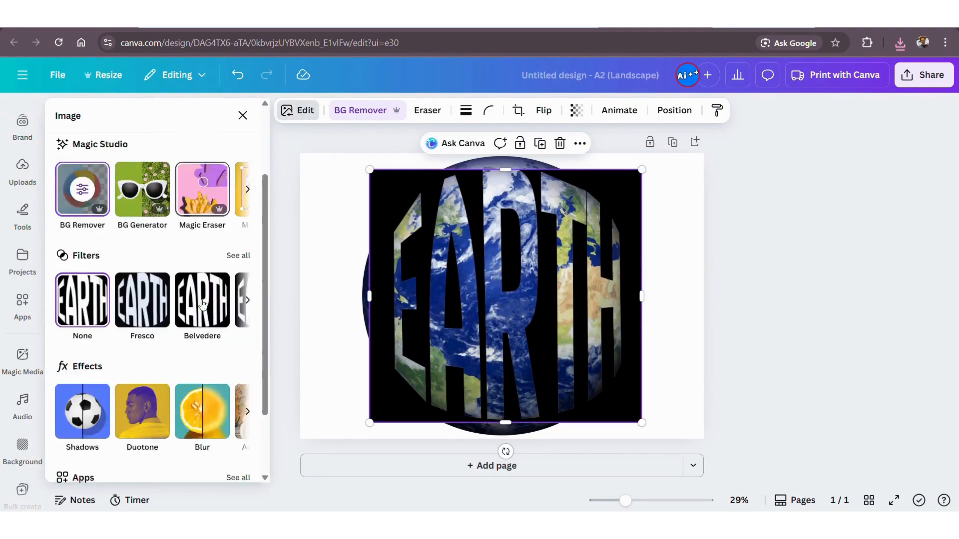
pyautogui.click(133, 344)
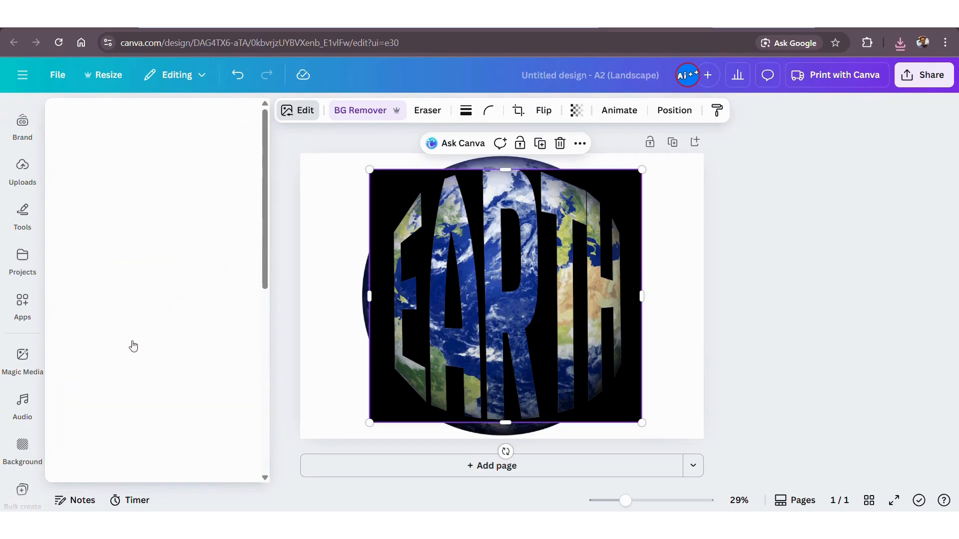
pyautogui.click(150, 264)
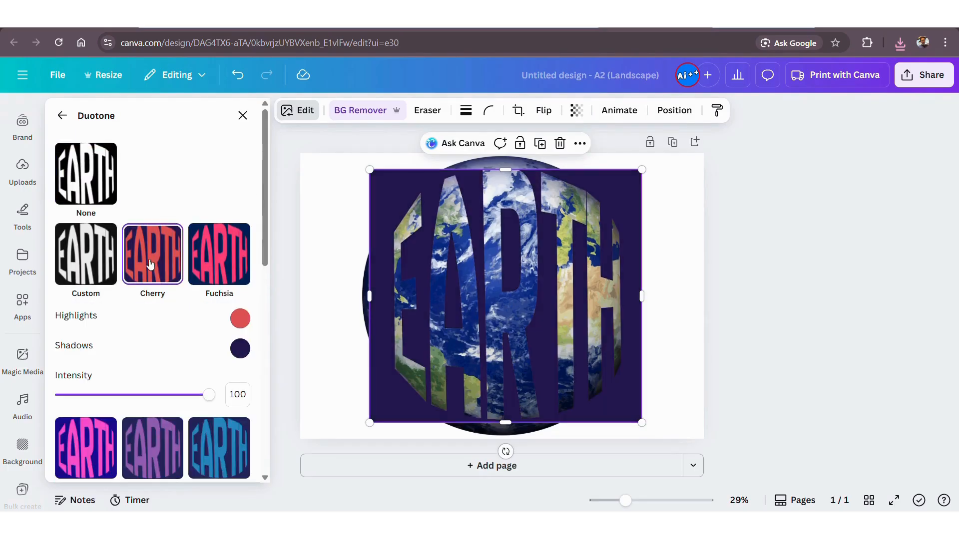
pyautogui.click(240, 322)
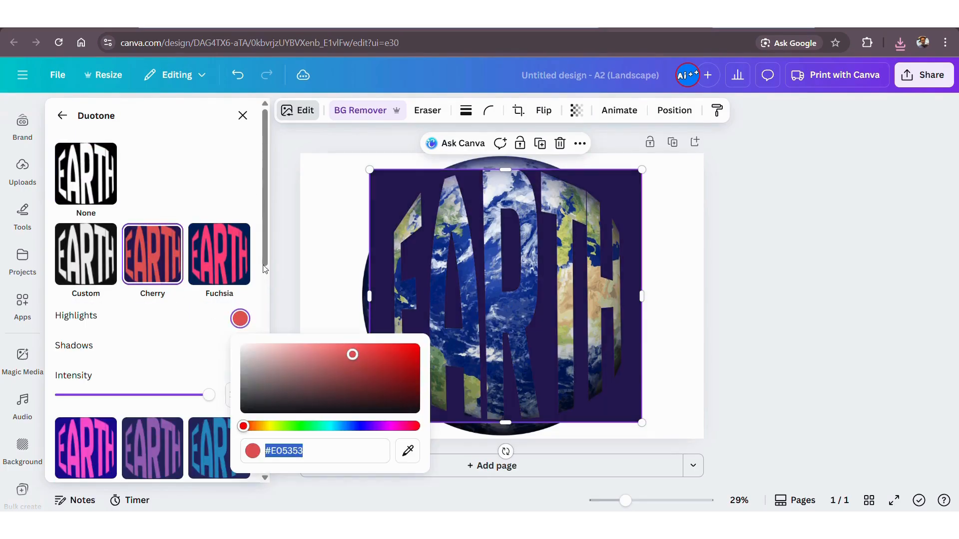
pyautogui.moveTo(352, 355); pyautogui.dragTo(243, 345)
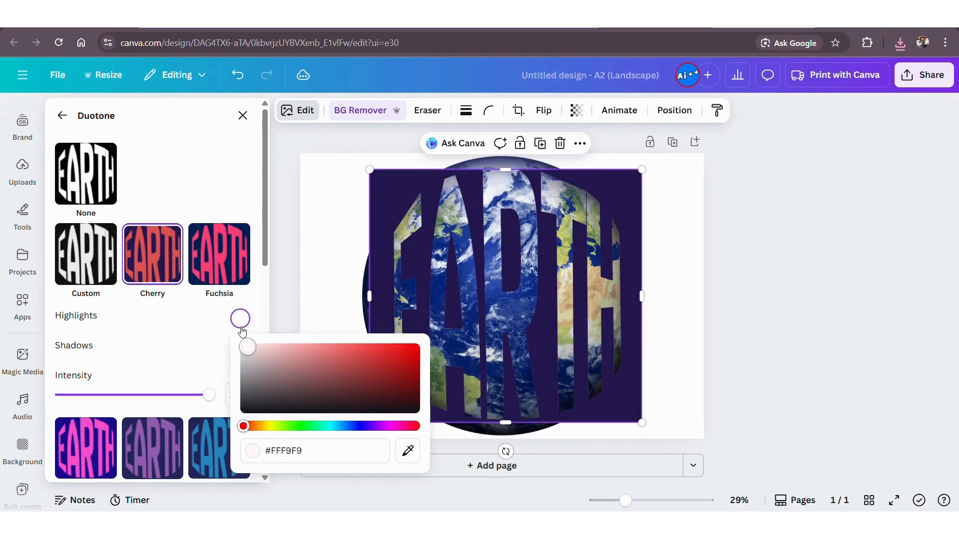
# Set the duotone shadows colour to white and close the effect settings.
pyautogui.click(204, 354)
pyautogui.click(240, 349)
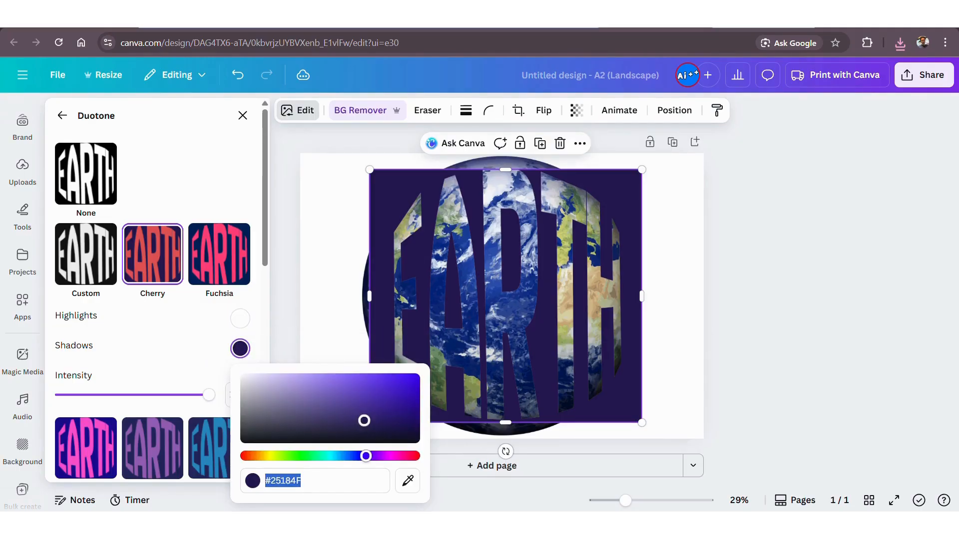
pyautogui.moveTo(364, 420); pyautogui.dragTo(205, 355)
pyautogui.click(195, 356)
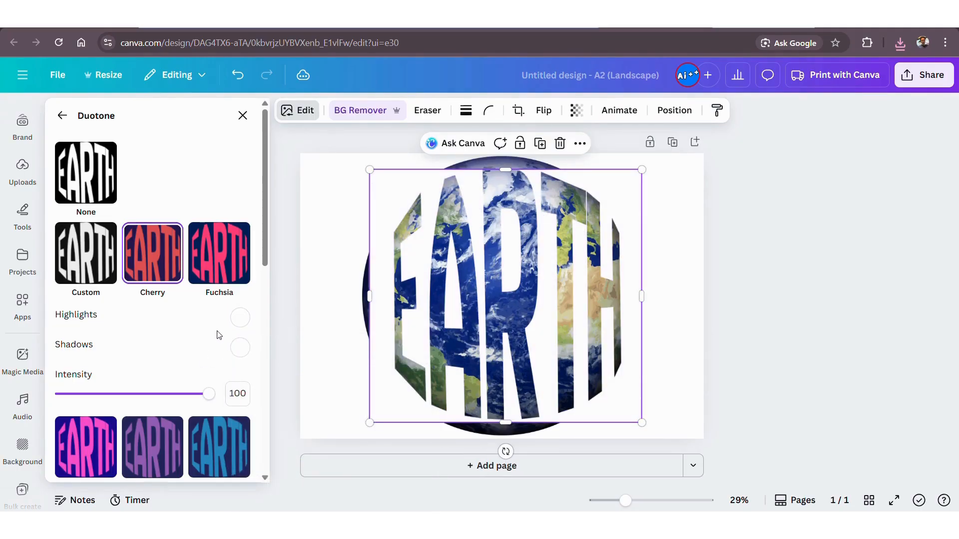
pyautogui.scroll(-3, 219, 335)
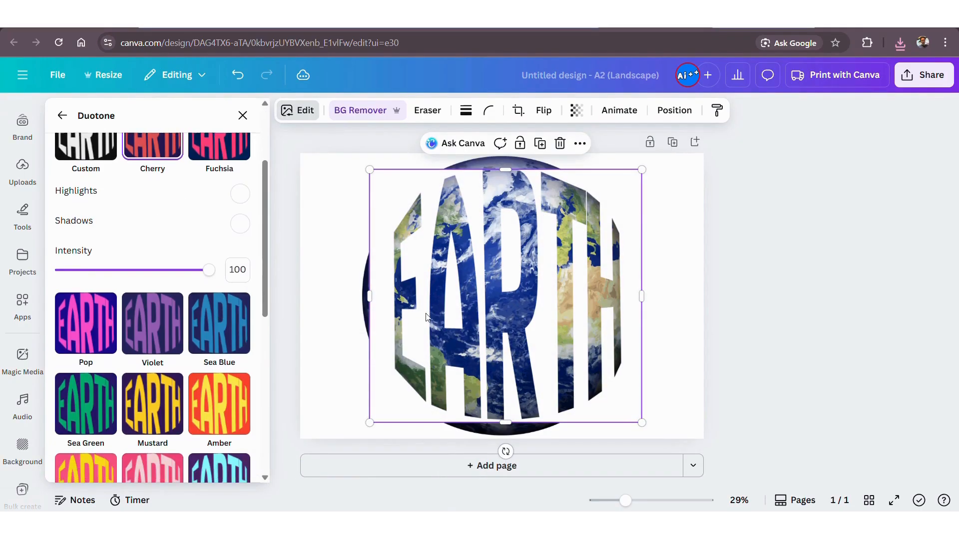
pyautogui.click(243, 116)
# Crop both sides of the EARTH image to the outer edges of the letters and shift it horizontally toward the globe's centre.
pyautogui.moveTo(369, 296); pyautogui.dragTo(395, 295)
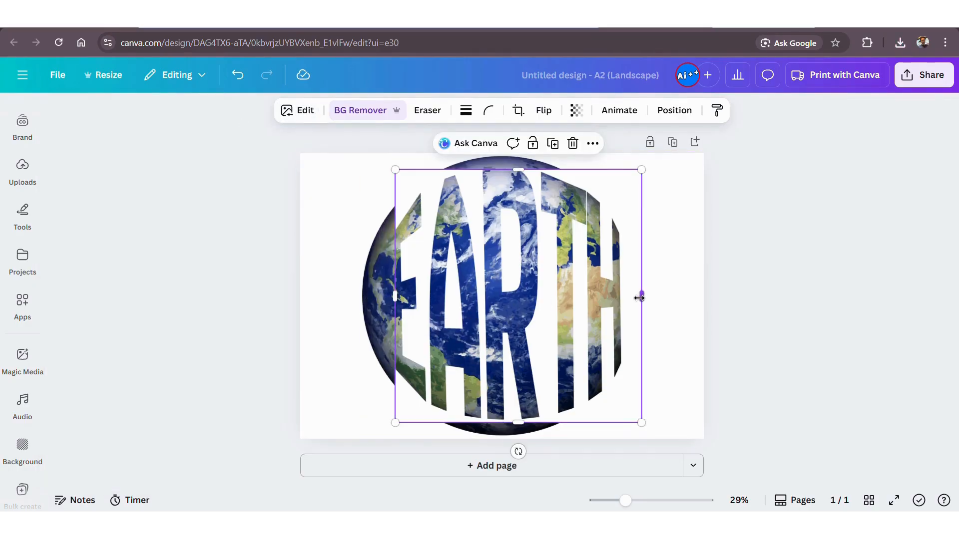
pyautogui.moveTo(640, 298); pyautogui.dragTo(621, 298)
pyautogui.moveTo(554, 229); pyautogui.dragTo(544, 229)
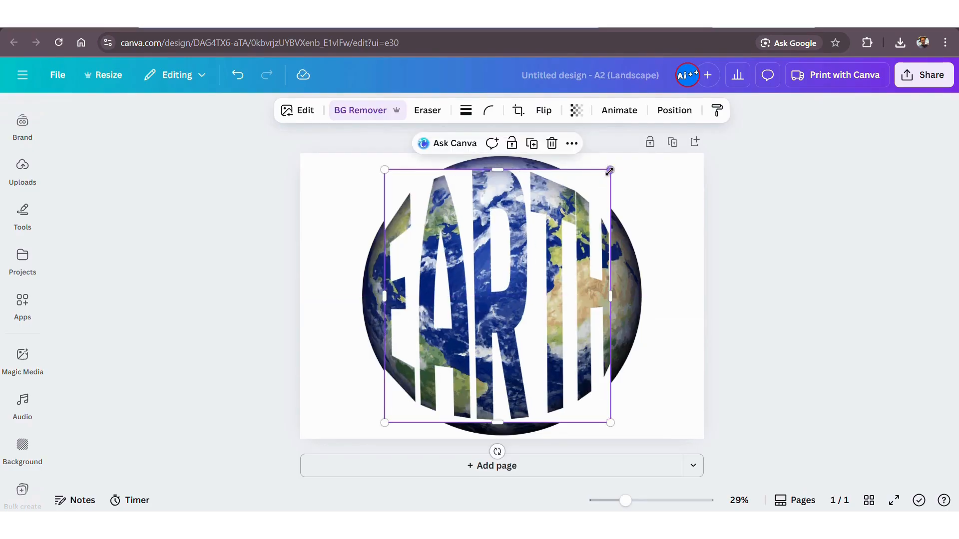
# Enlarge the EARTH image to span the globe's full height, centre it on the globe and deselect it.
pyautogui.moveTo(610, 171); pyautogui.dragTo(622, 156)
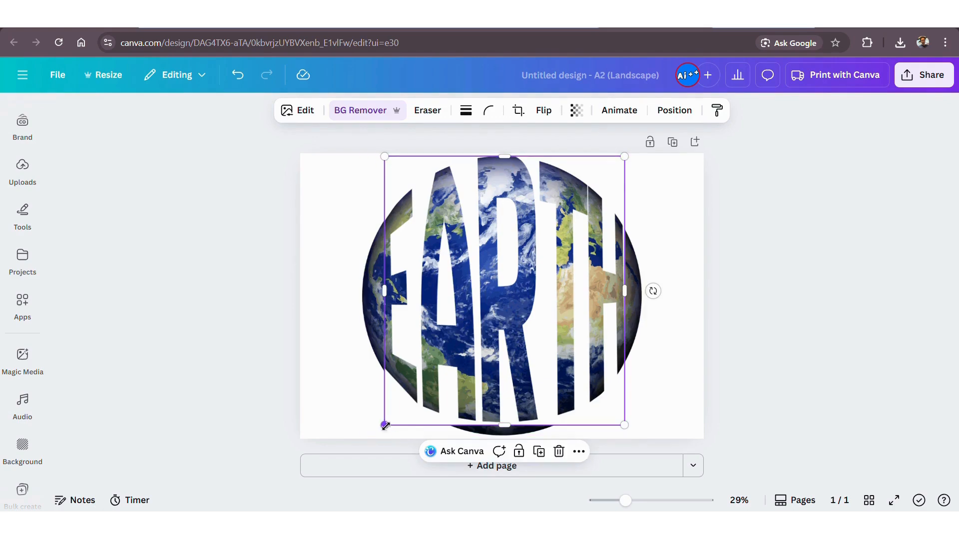
pyautogui.moveTo(384, 423); pyautogui.dragTo(382, 428)
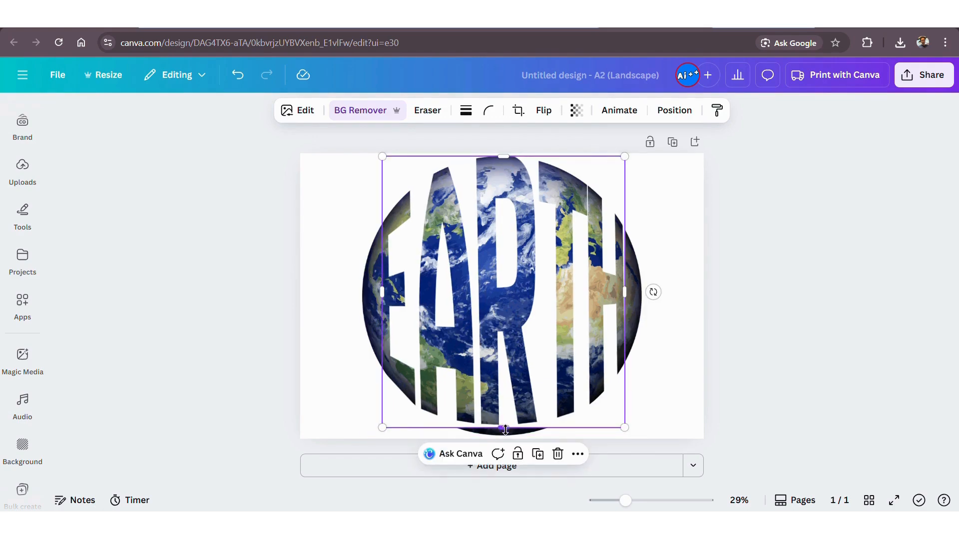
pyautogui.moveTo(506, 430); pyautogui.dragTo(506, 437)
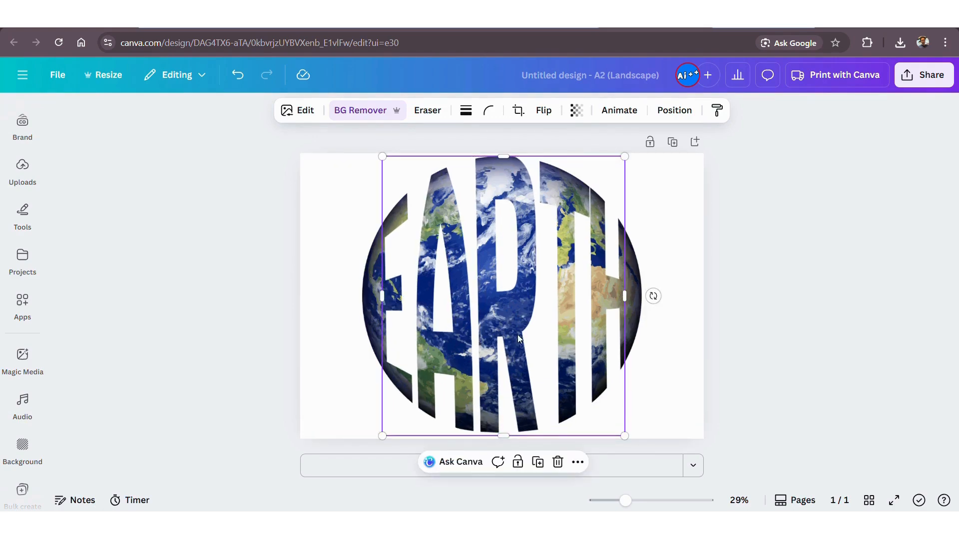
pyautogui.click(769, 327)
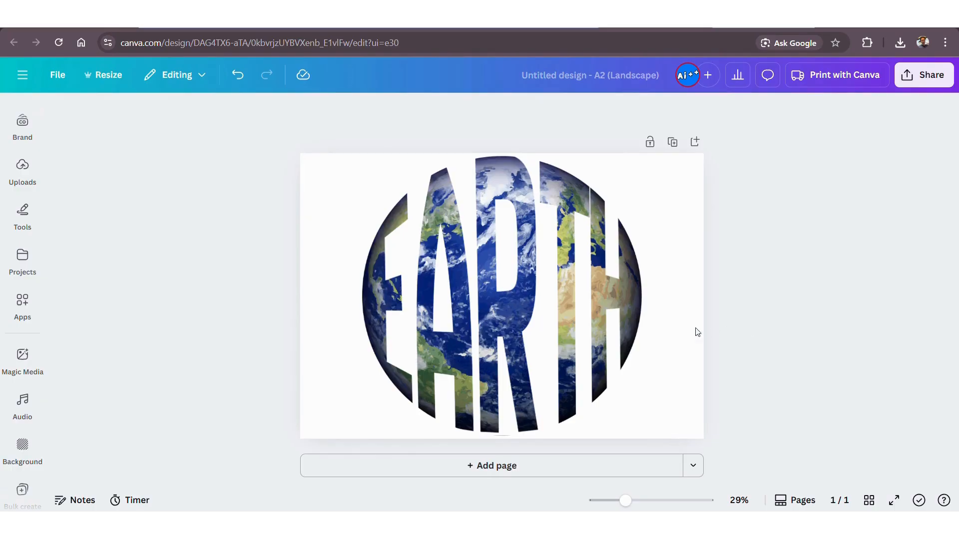